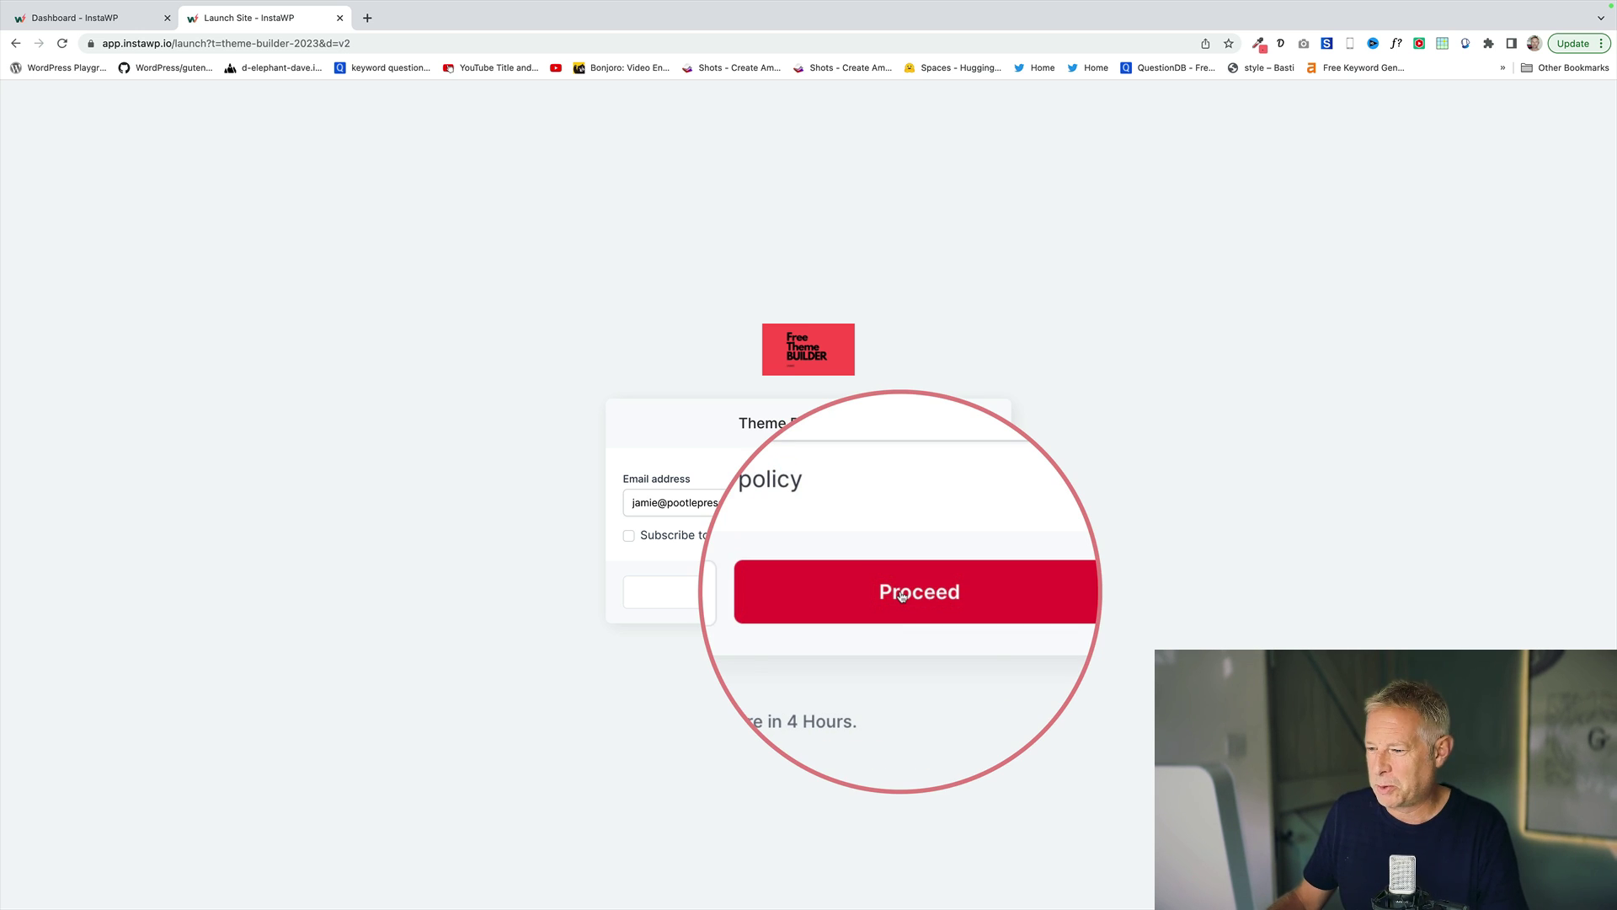
# Launch the Theme Builder 2023 site in InstaWP and wait until it's ready
pyautogui.click(901, 594)
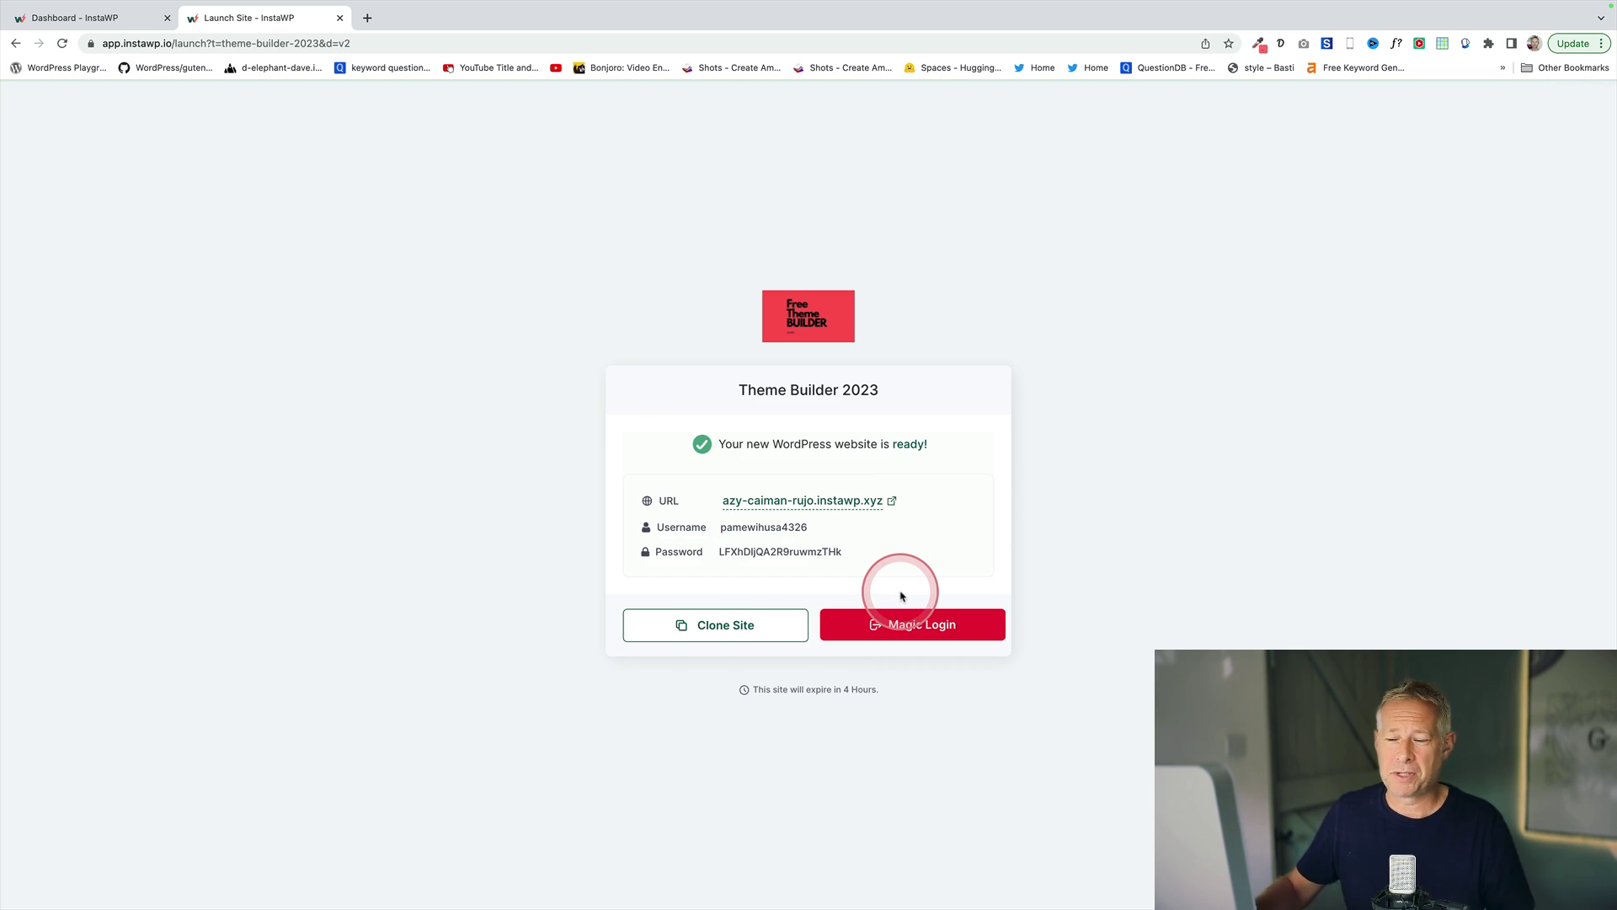
# Use Magic Login to reach the new site's WordPress 6.2.2 admin dashboard
pyautogui.click(898, 623)
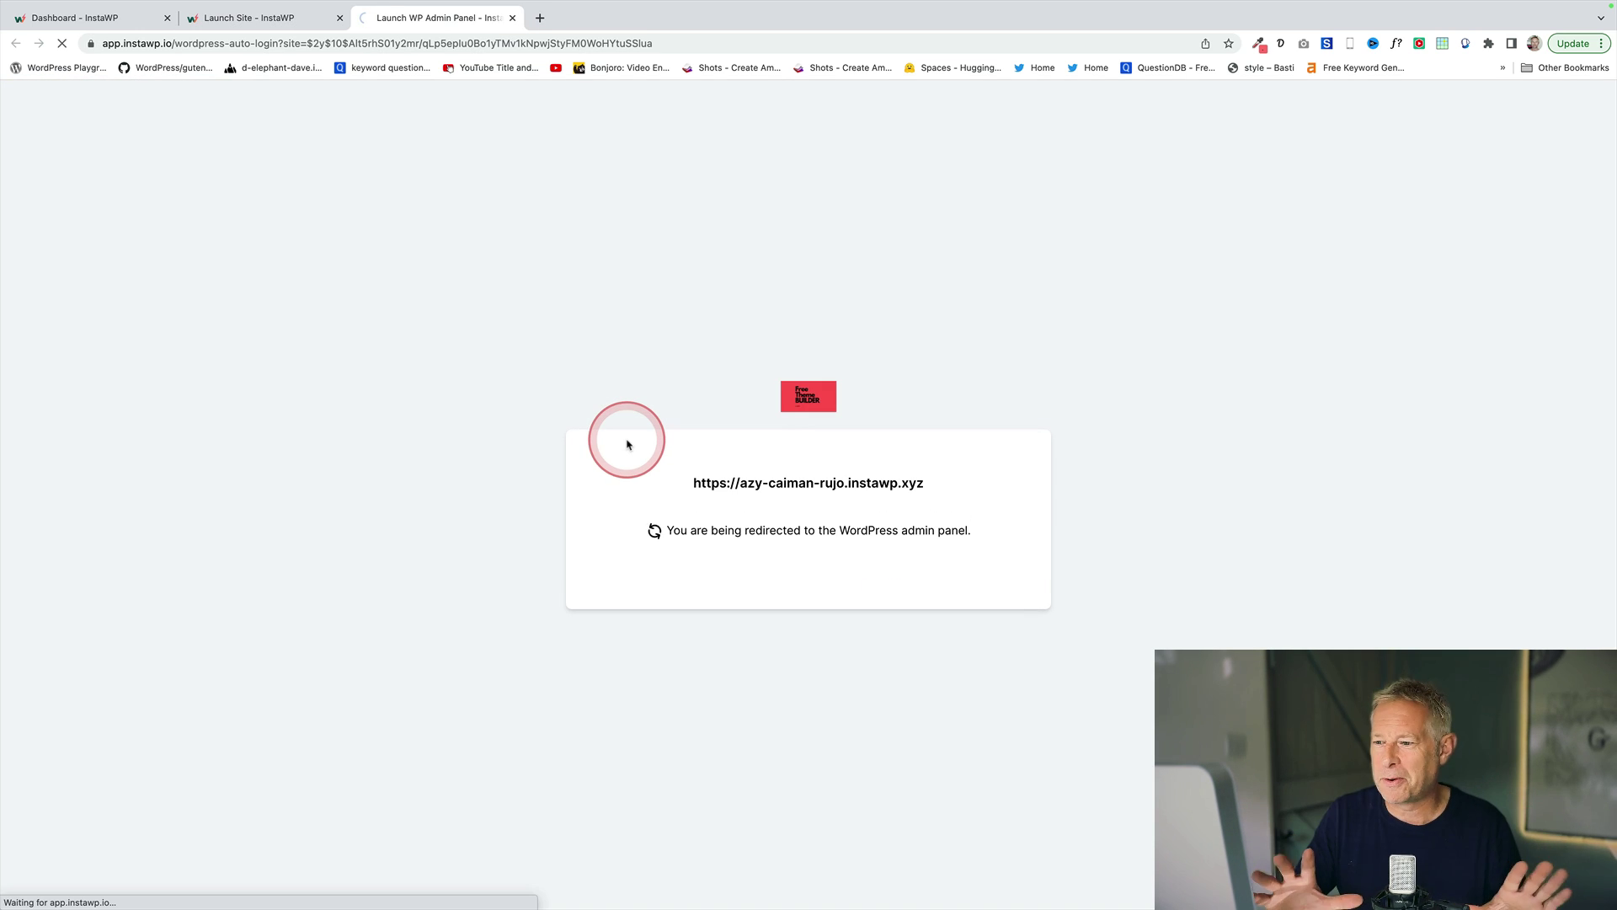
pyautogui.click(784, 328)
pyautogui.click(684, 331)
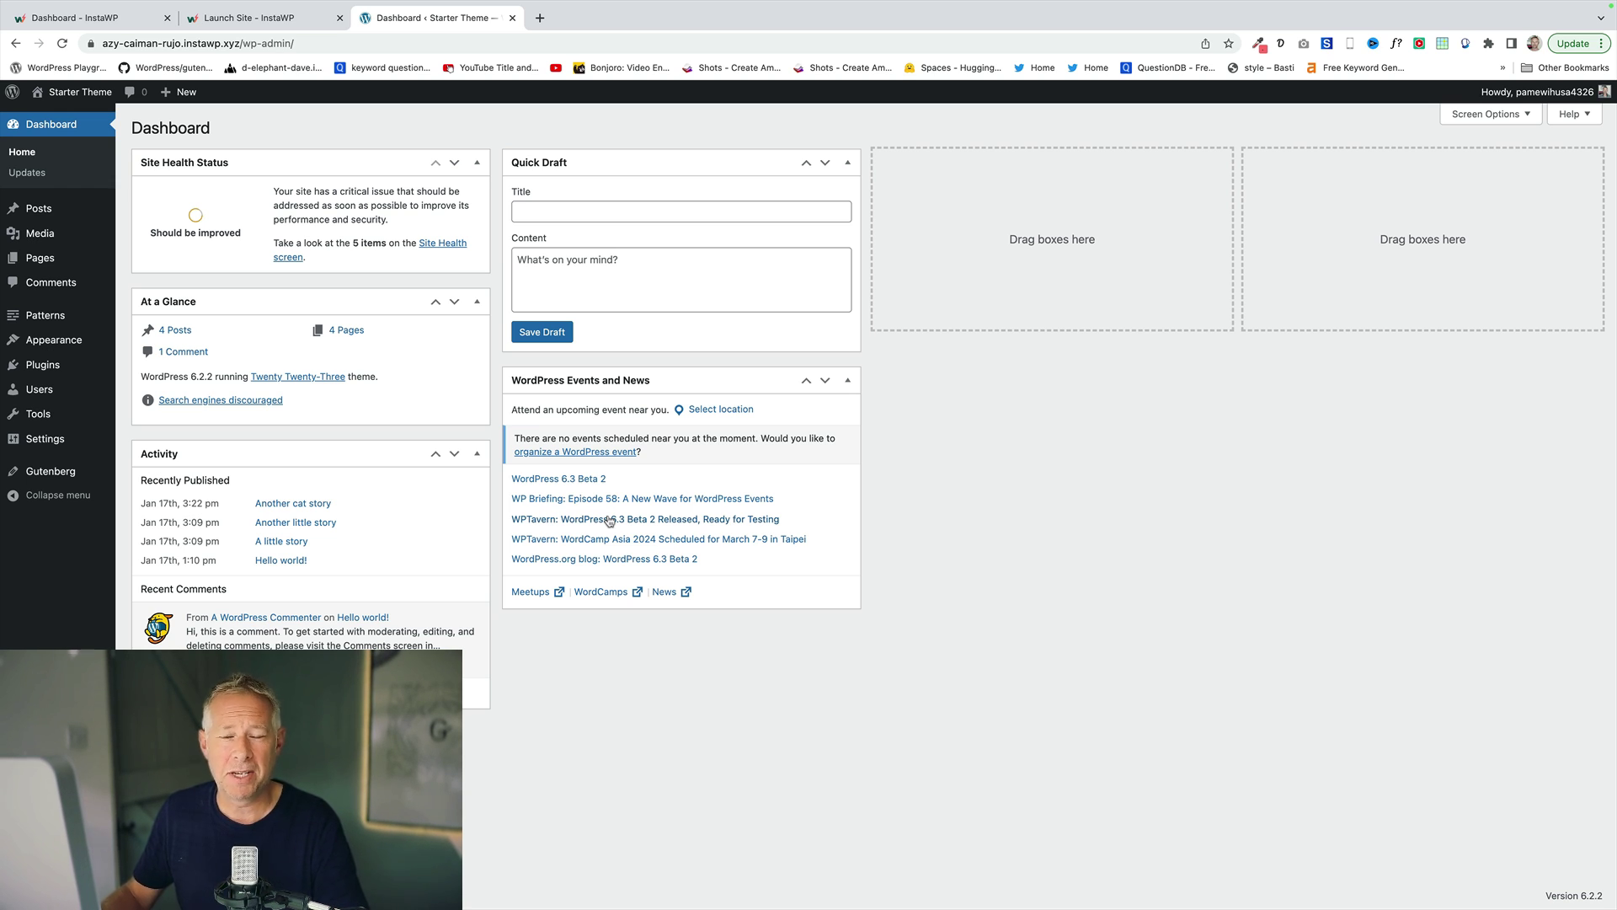
# Create a new pattern titled 'Pickle' the cat with a heading and cat image-and-text block
pyautogui.click(46, 316)
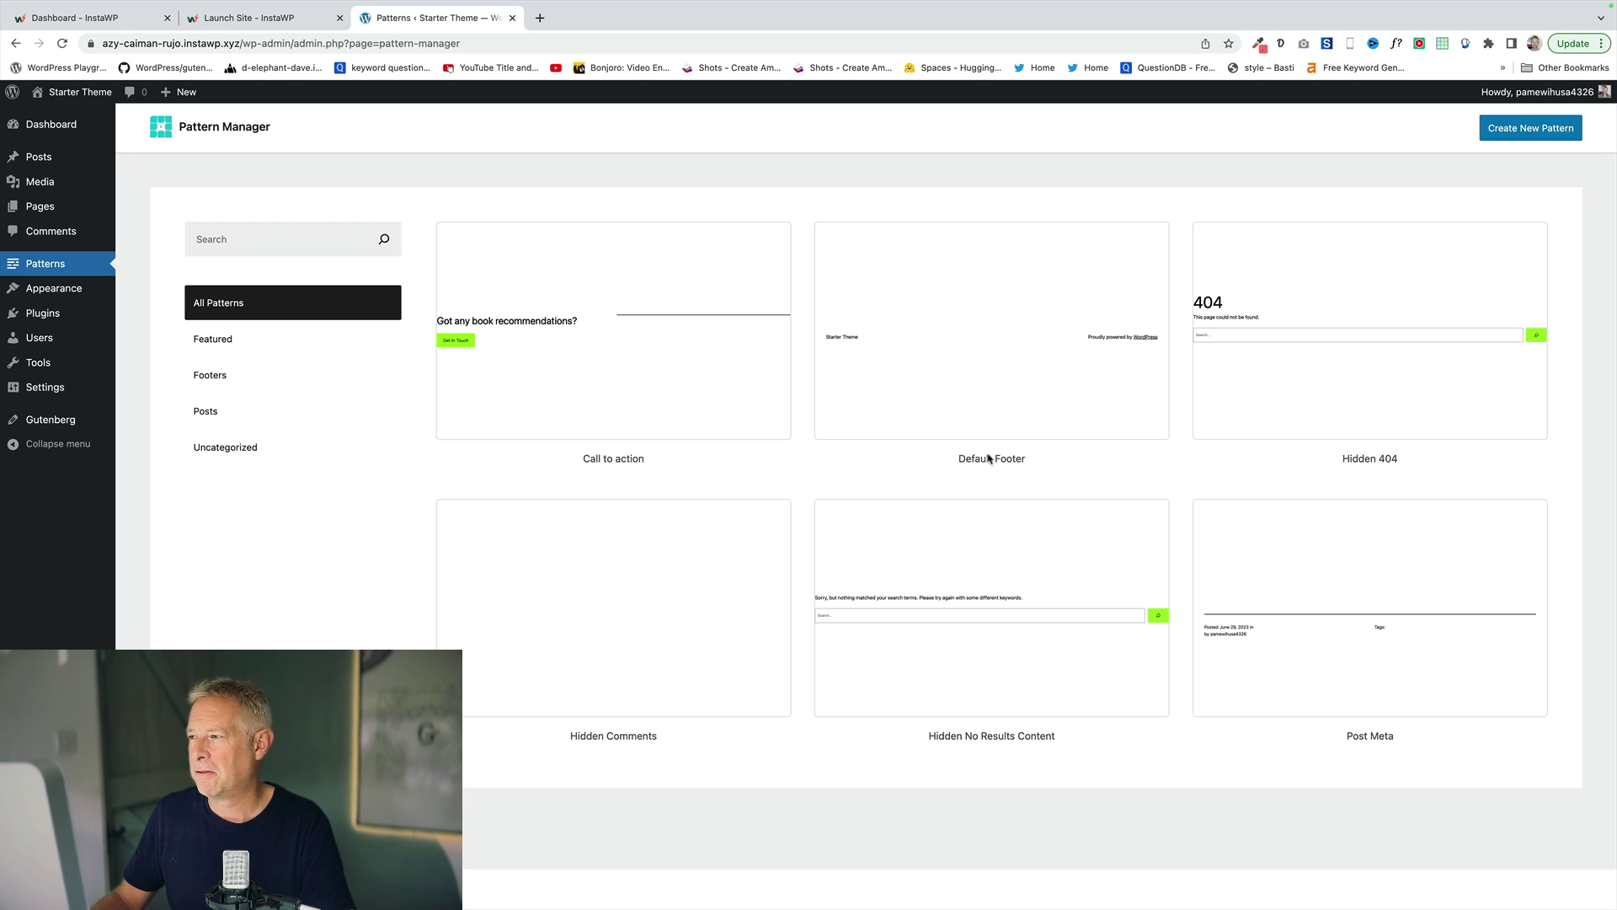
pyautogui.click(1523, 133)
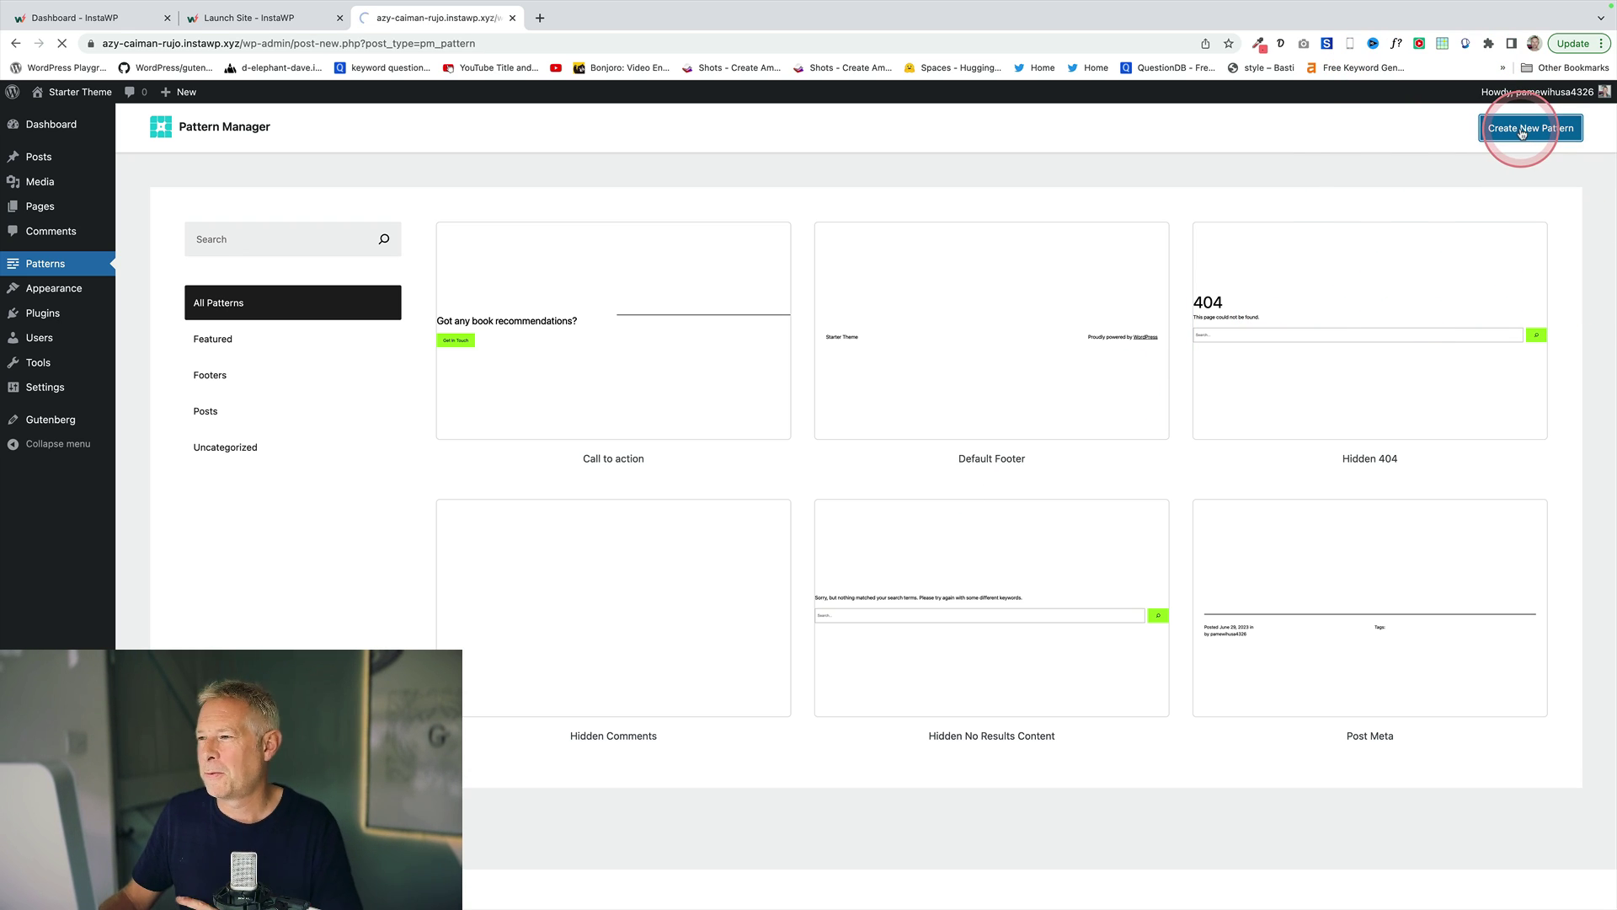
pyautogui.click(1173, 258)
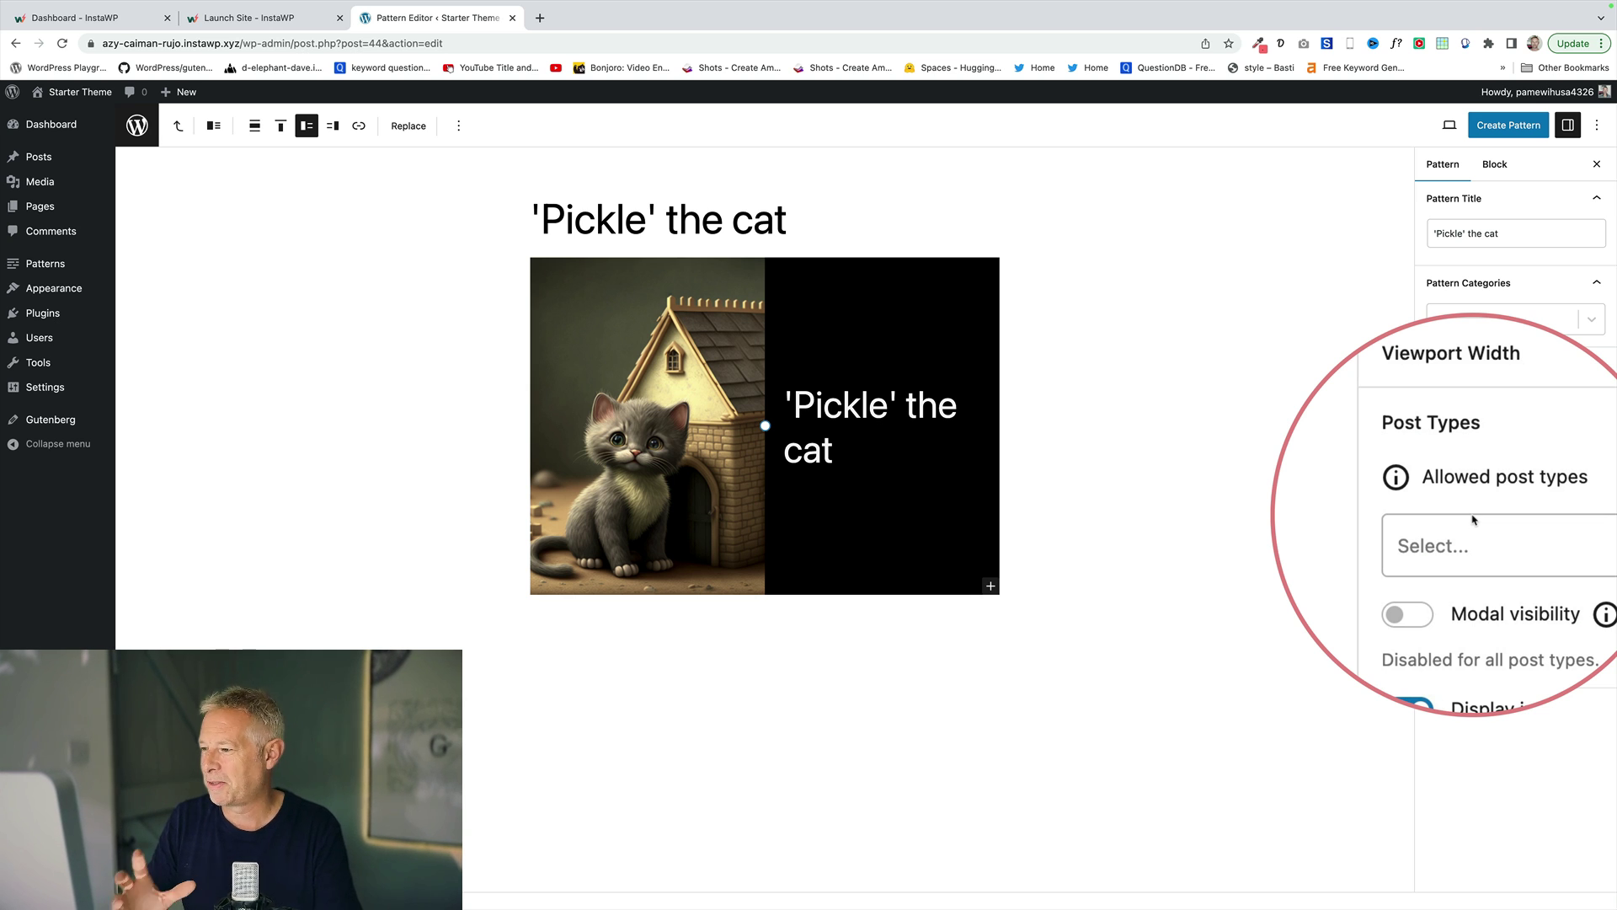
# Set Allowed post types to Posts only and switch Modal visibility on
pyautogui.click(1474, 518)
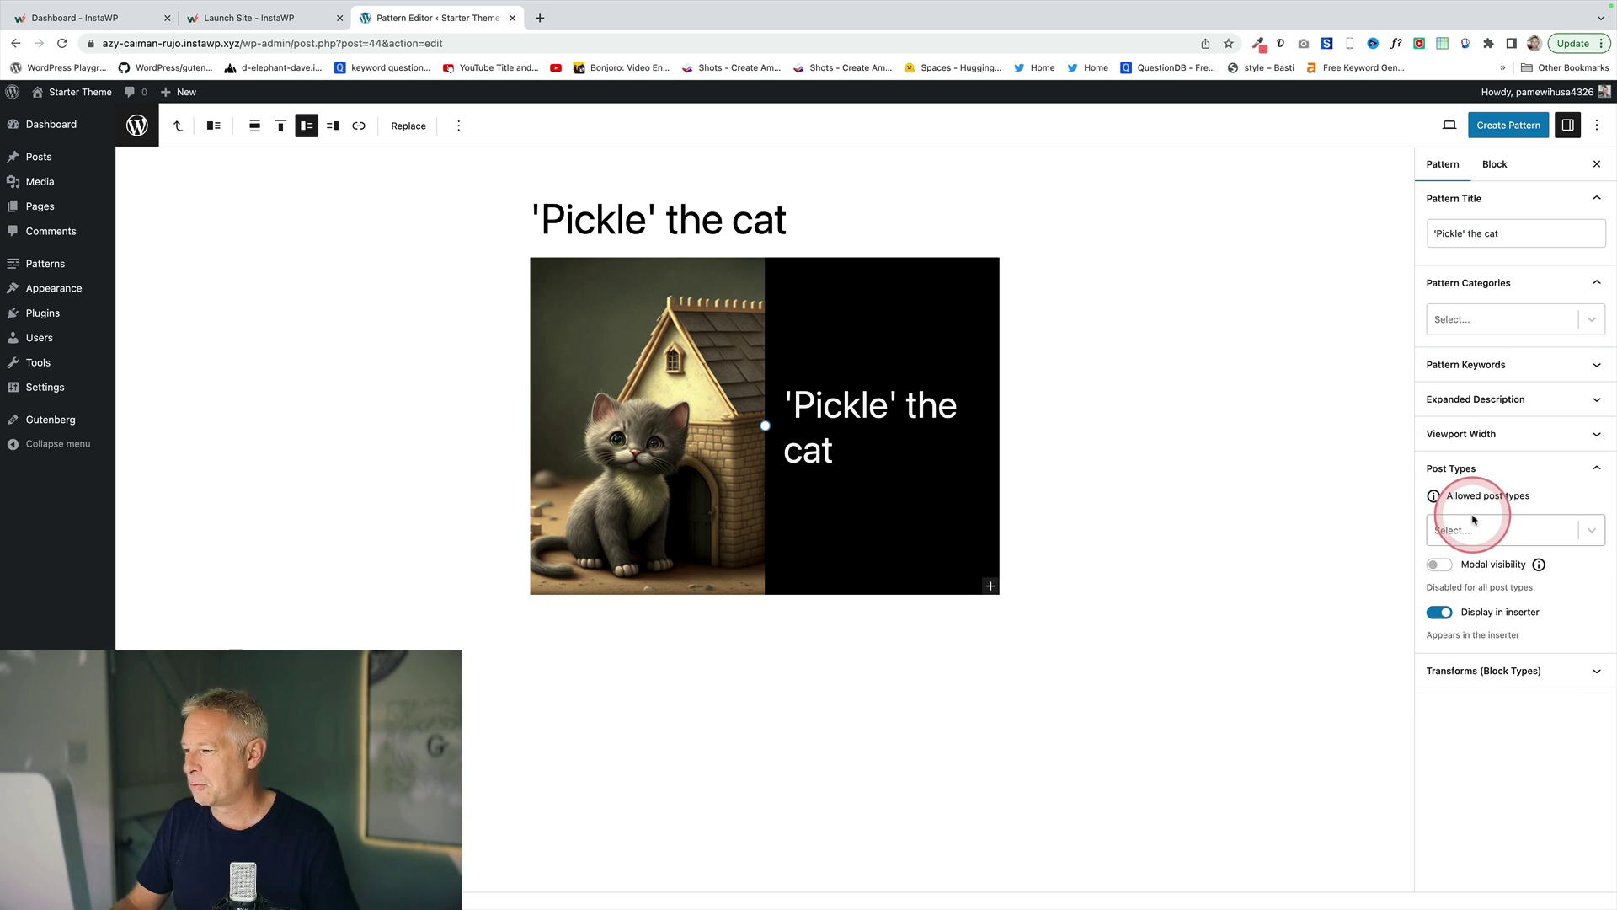
pyautogui.click(1472, 531)
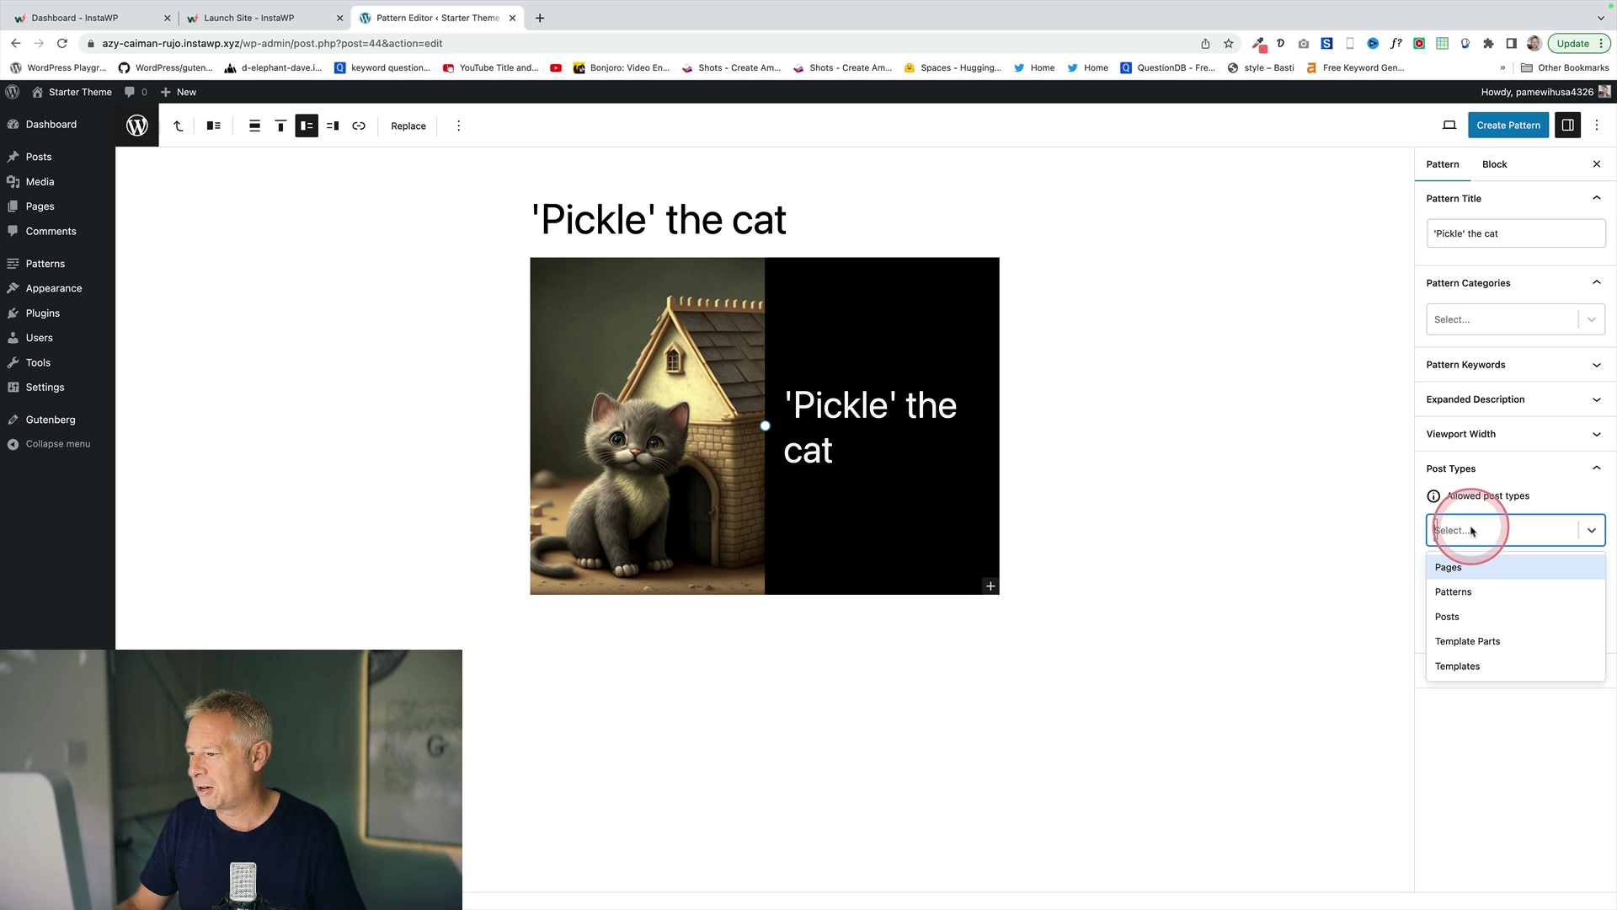
pyautogui.click(1461, 613)
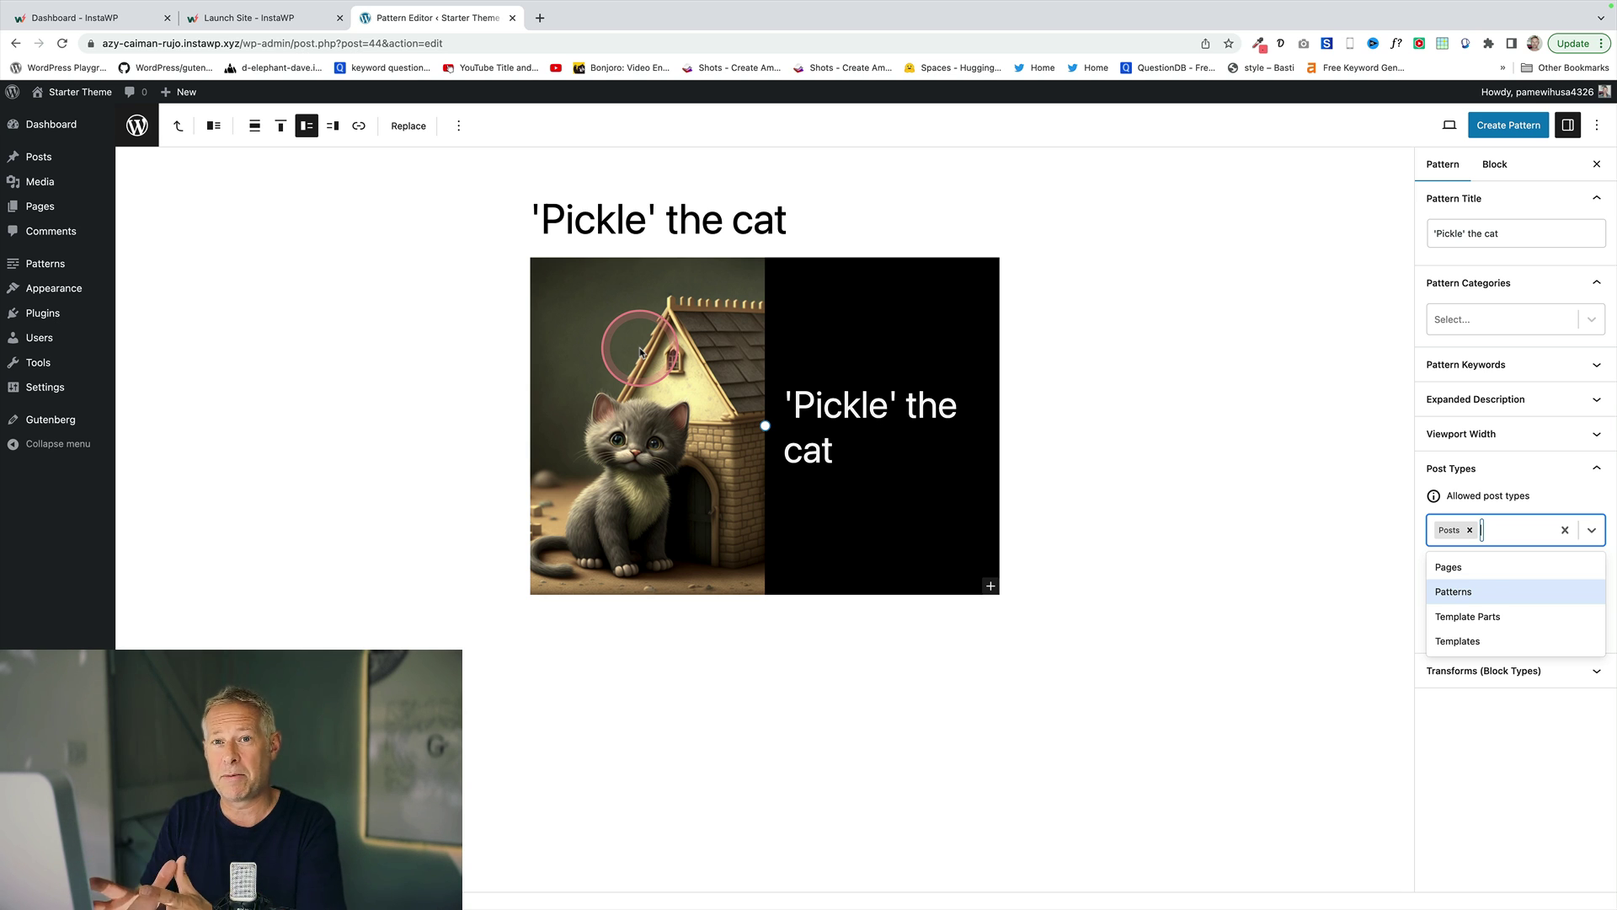
pyautogui.click(1312, 459)
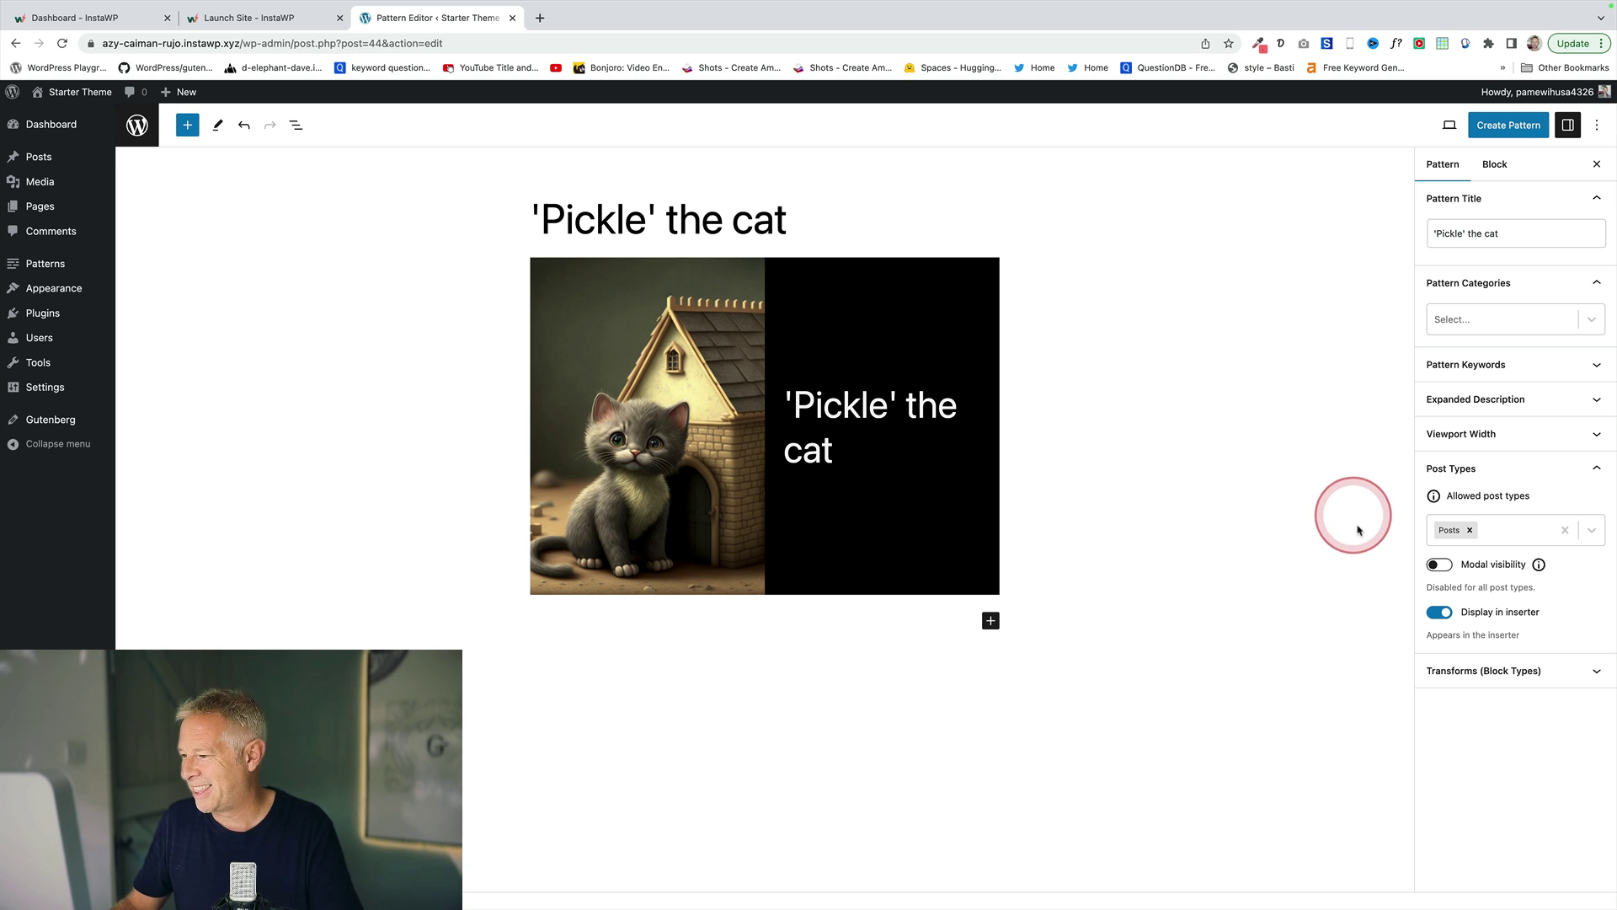
pyautogui.click(1441, 566)
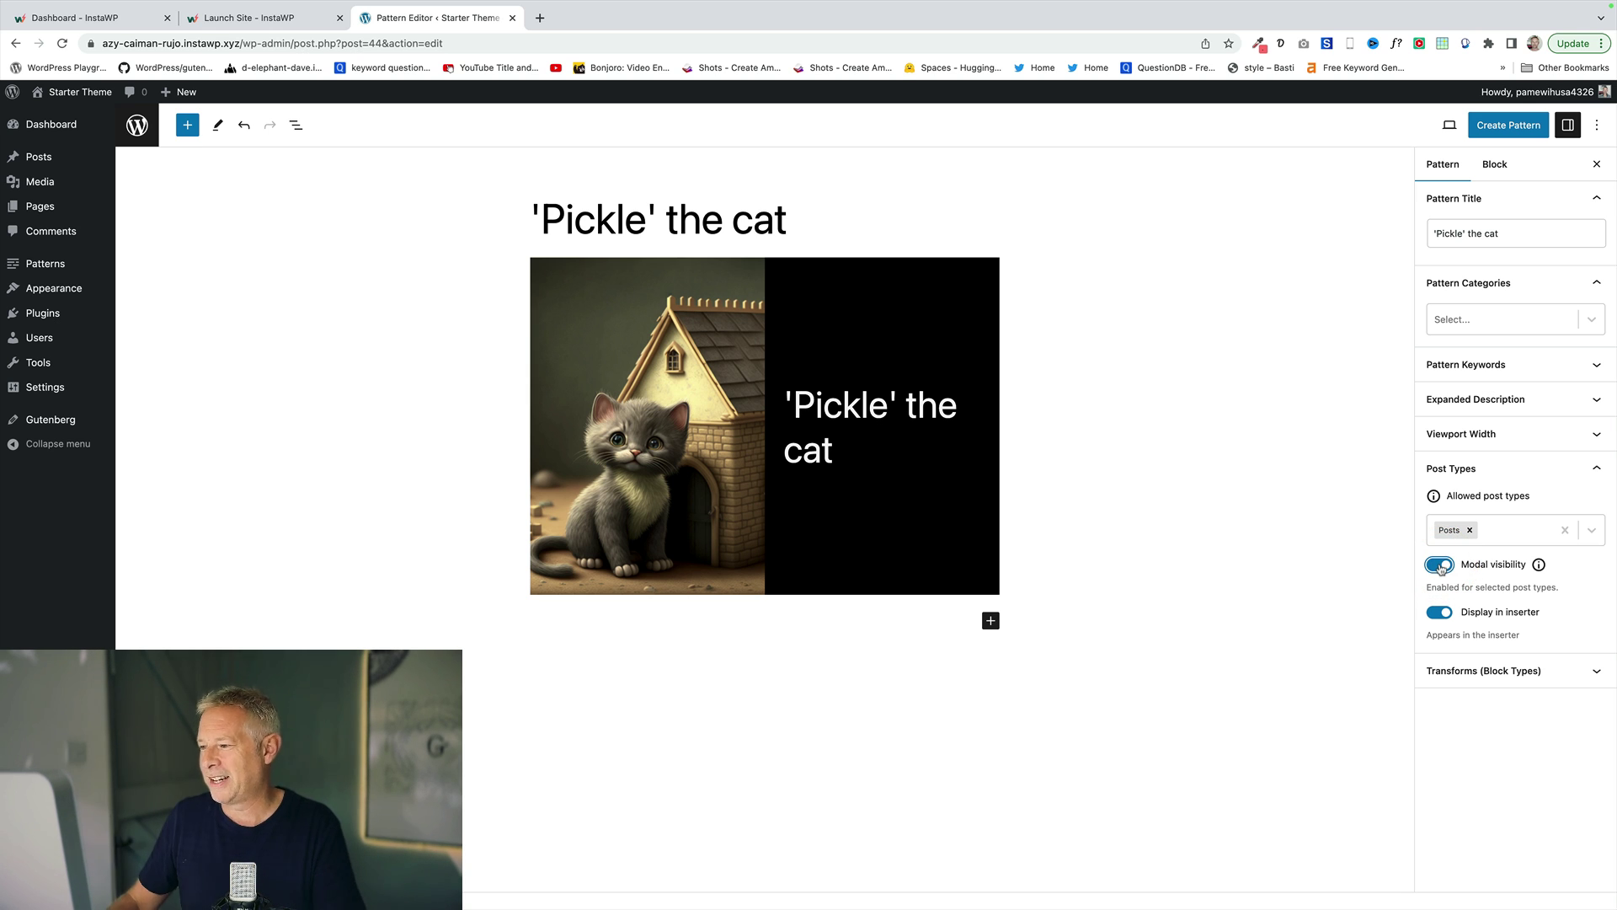
pyautogui.moveTo(1474, 562)
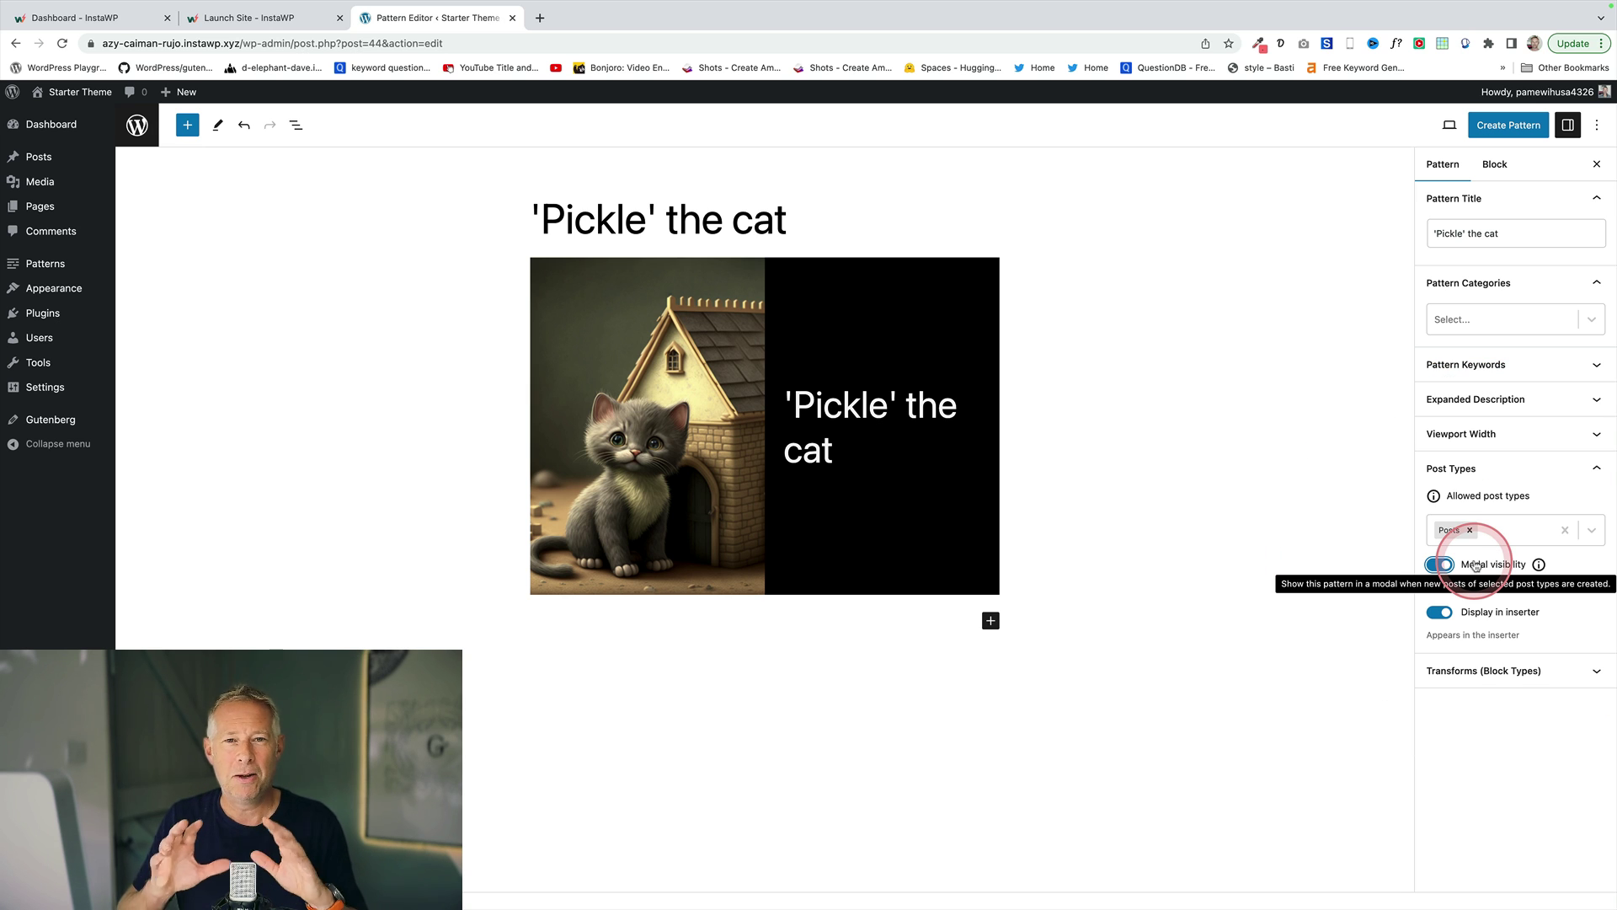
# Publish the 'Pickle' the cat pattern, confirm a new post offers it, and return to the Dashboard
pyautogui.click(1526, 127)
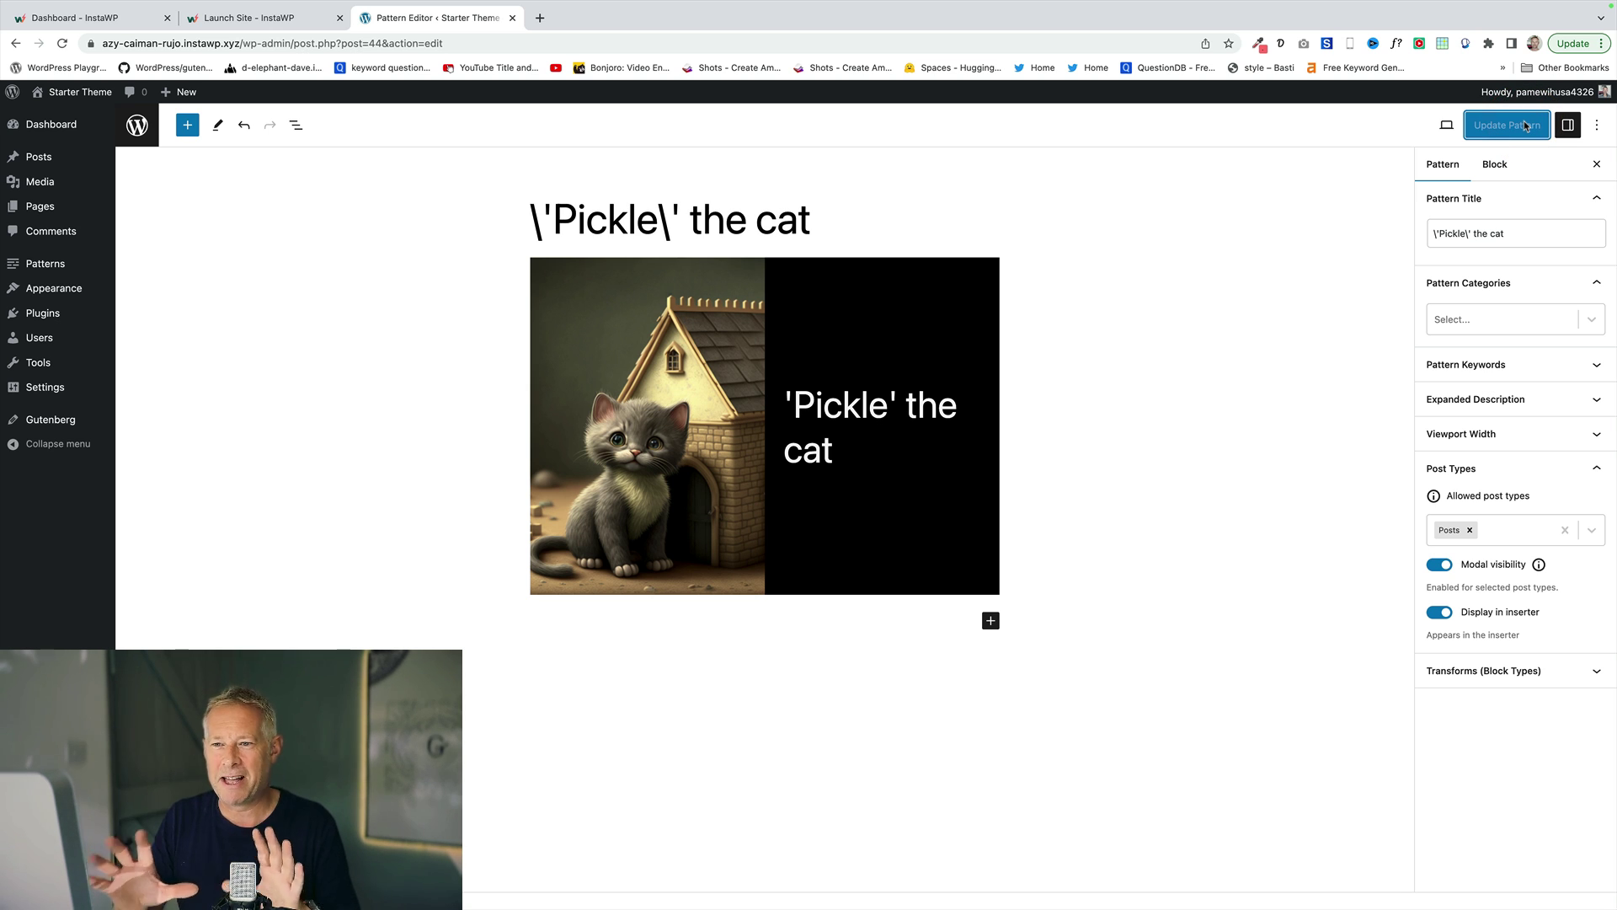
pyautogui.moveTo(177, 92)
pyautogui.click(176, 123)
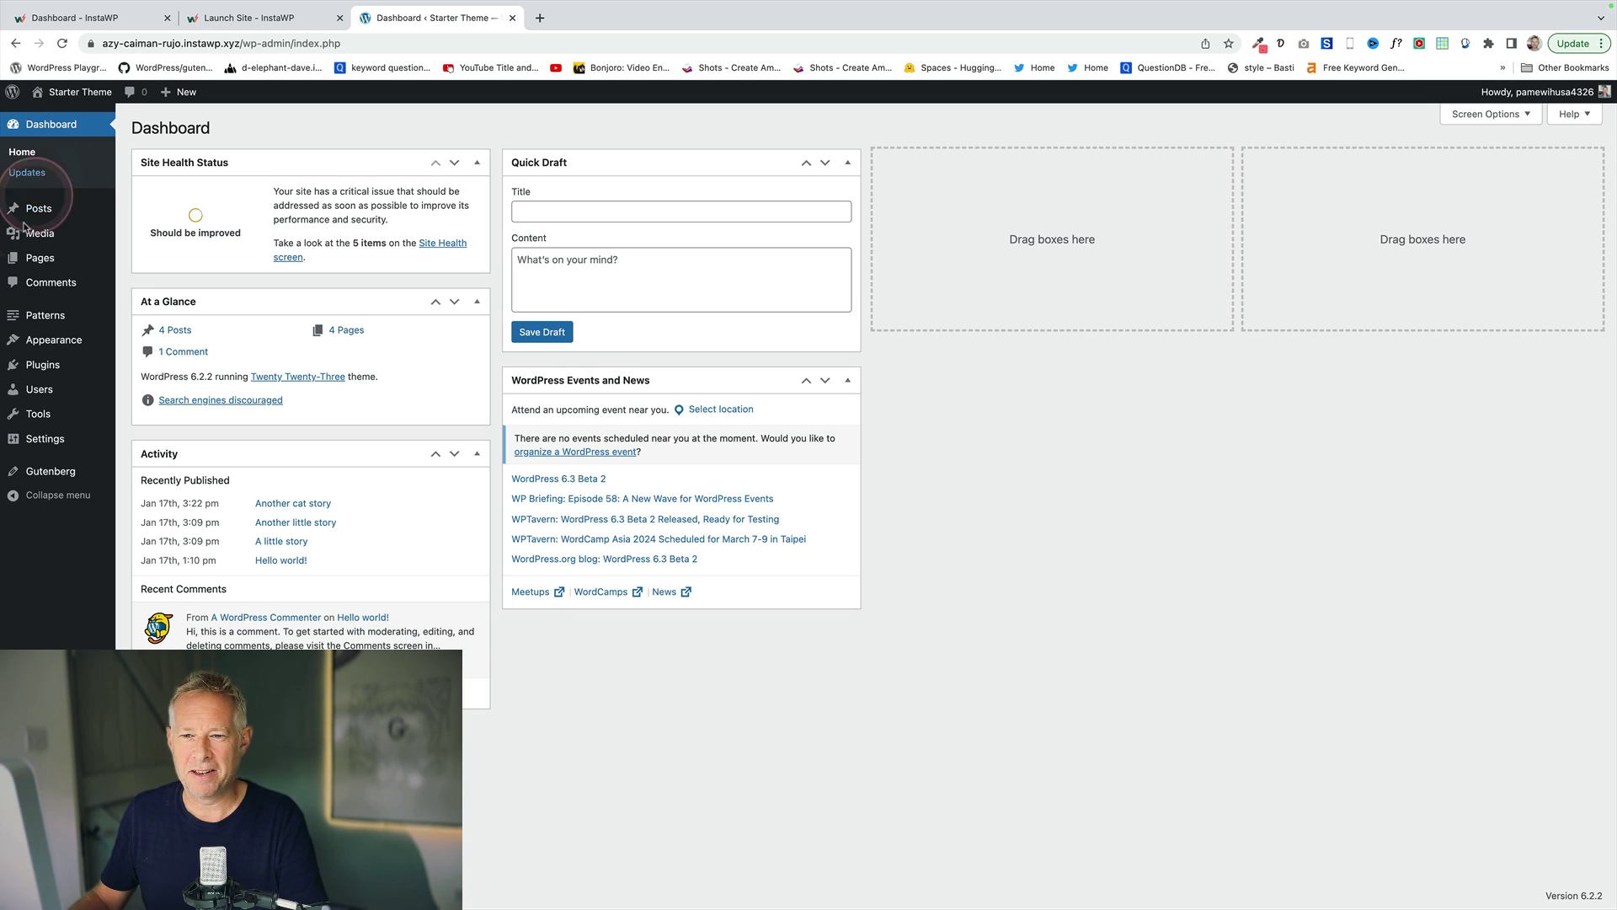
# Add the Pickle the cat pattern to the Banners category and update the pattern
pyautogui.click(45, 309)
pyautogui.moveTo(787, 442)
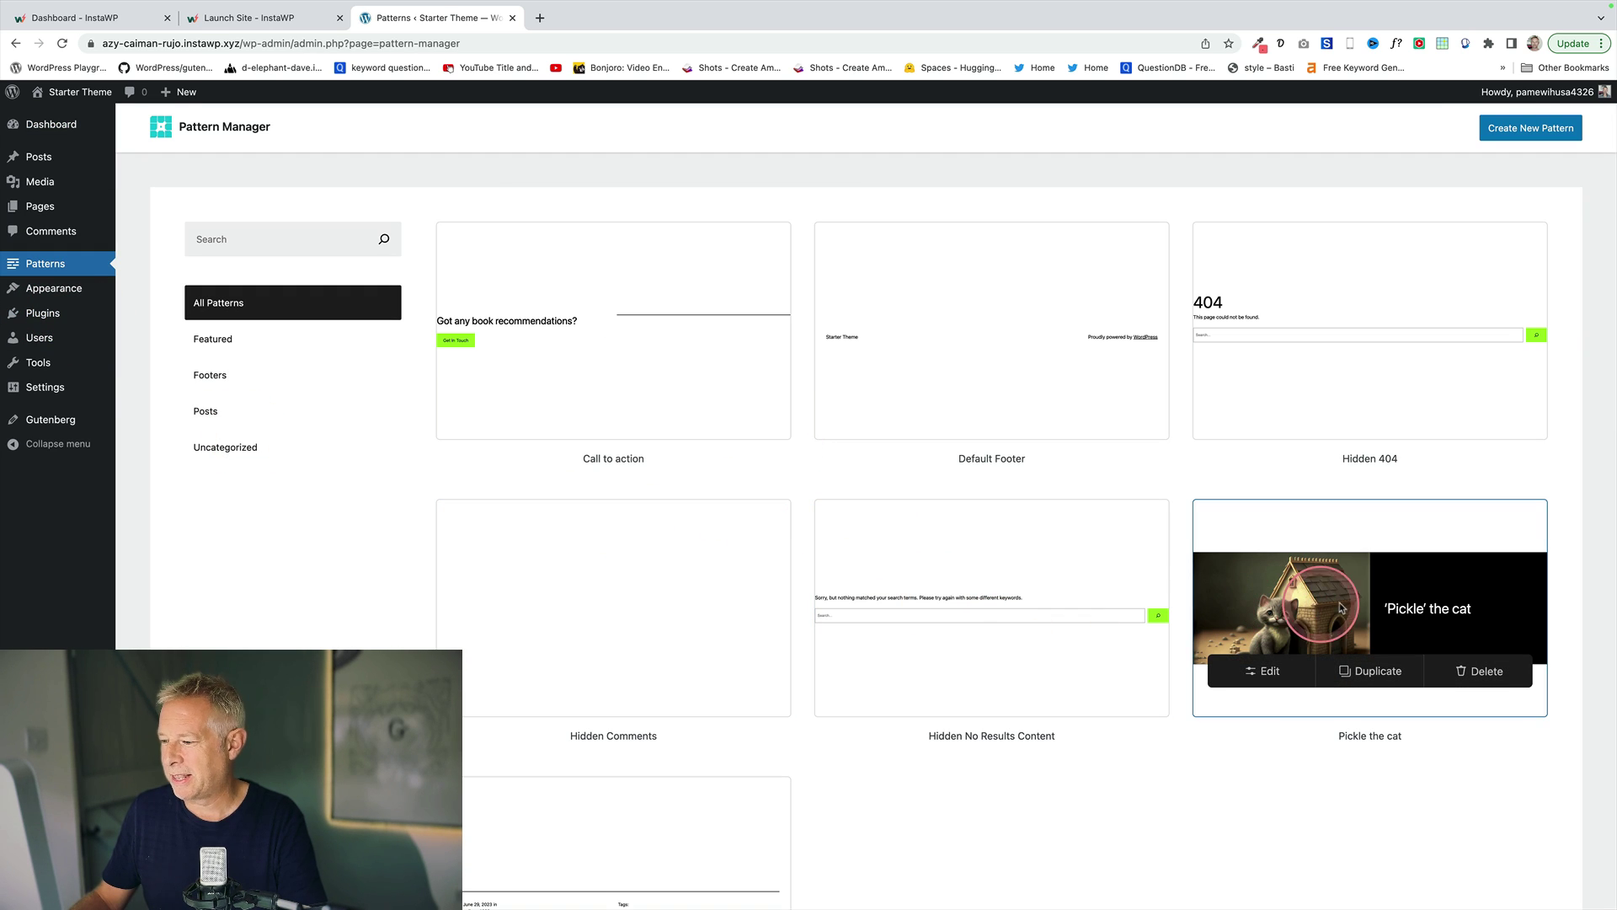
pyautogui.click(1278, 671)
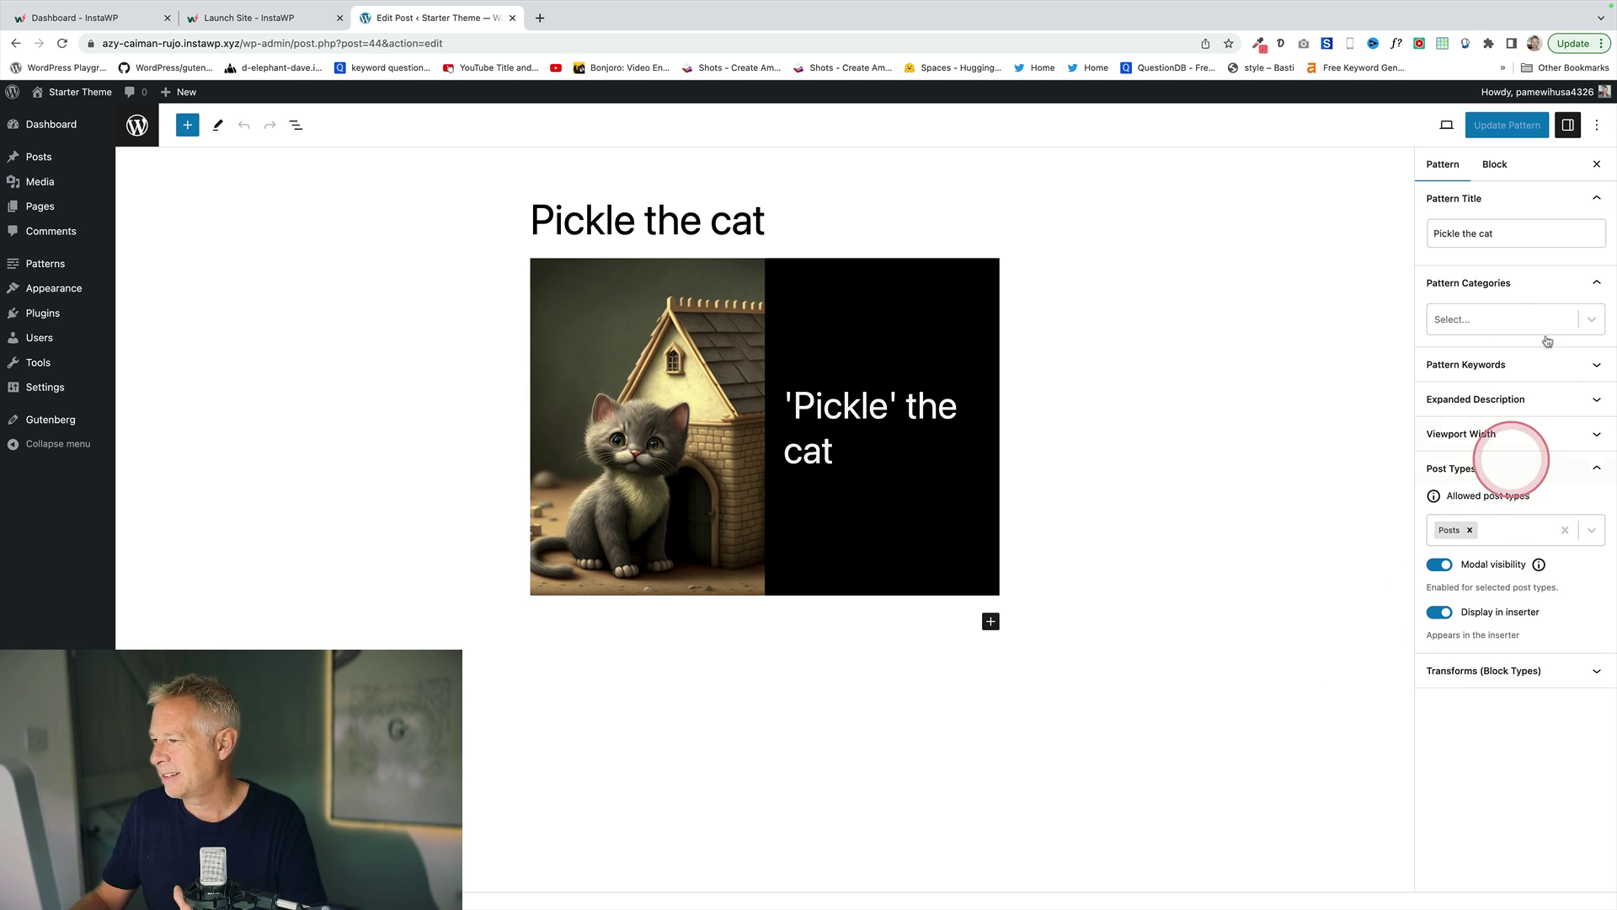
pyautogui.click(1557, 319)
pyautogui.click(1505, 380)
pyautogui.click(1508, 126)
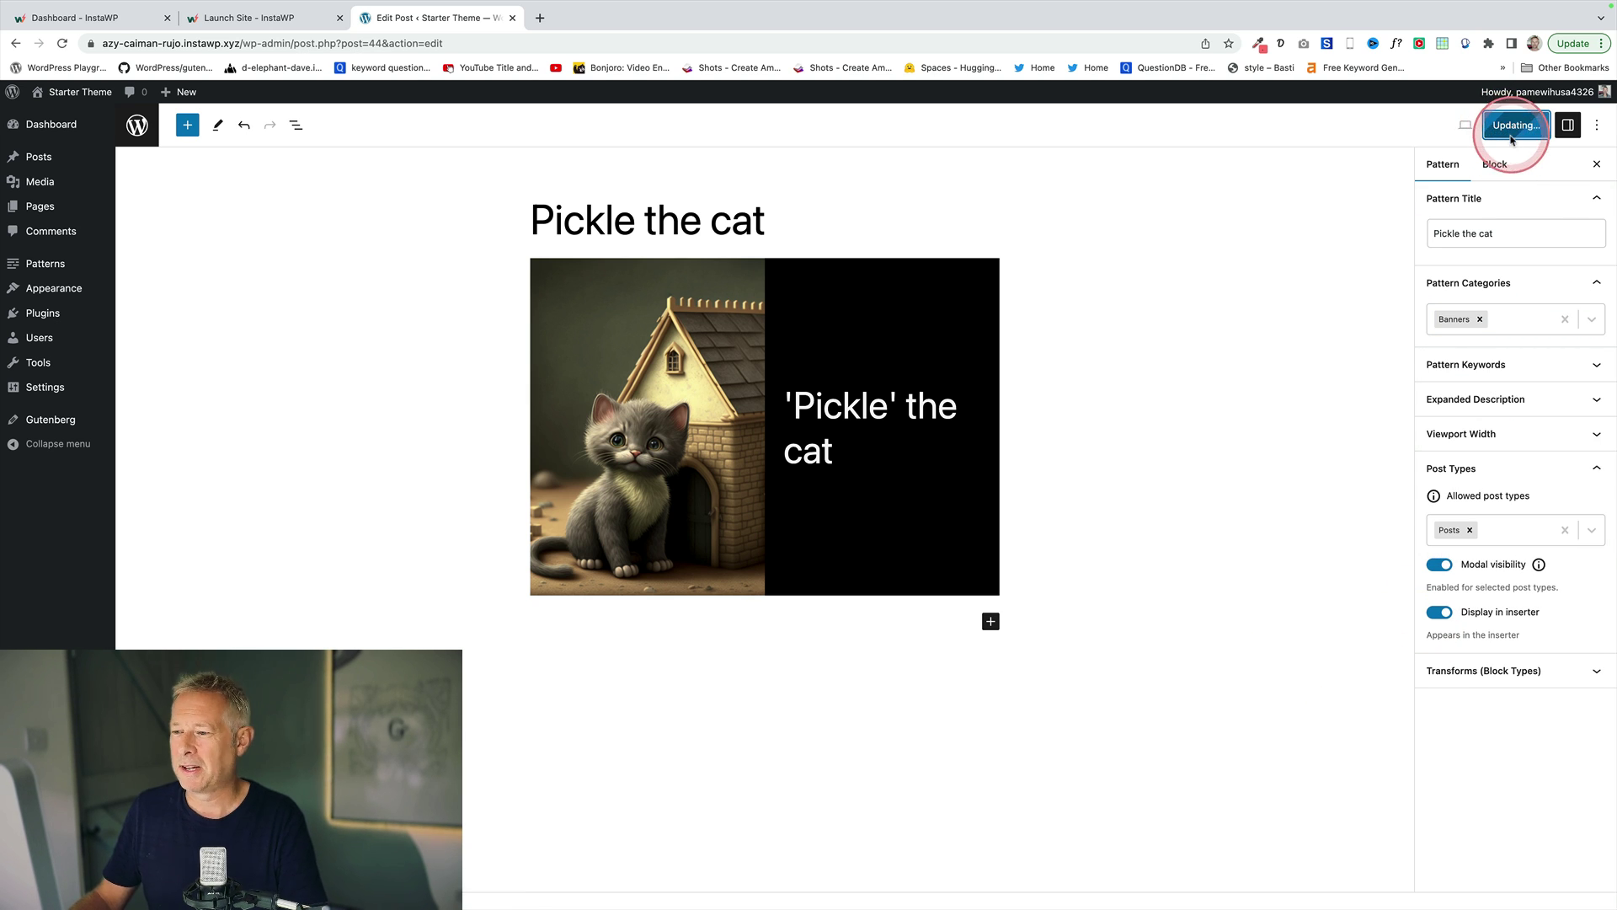
pyautogui.click(1426, 344)
pyautogui.click(1463, 537)
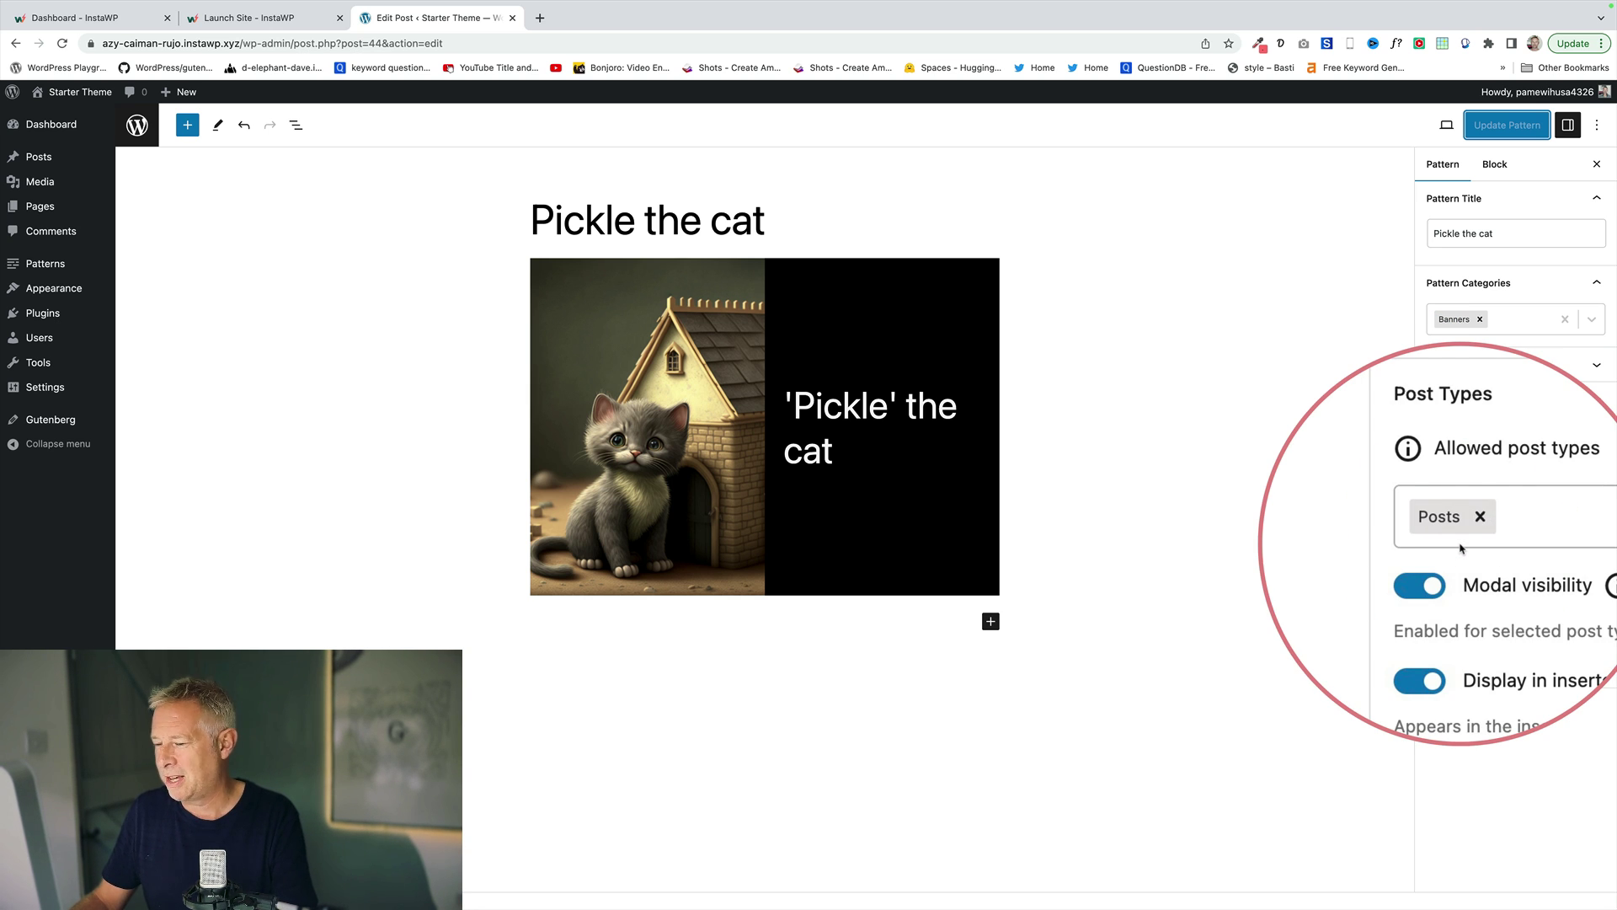
pyautogui.click(1462, 546)
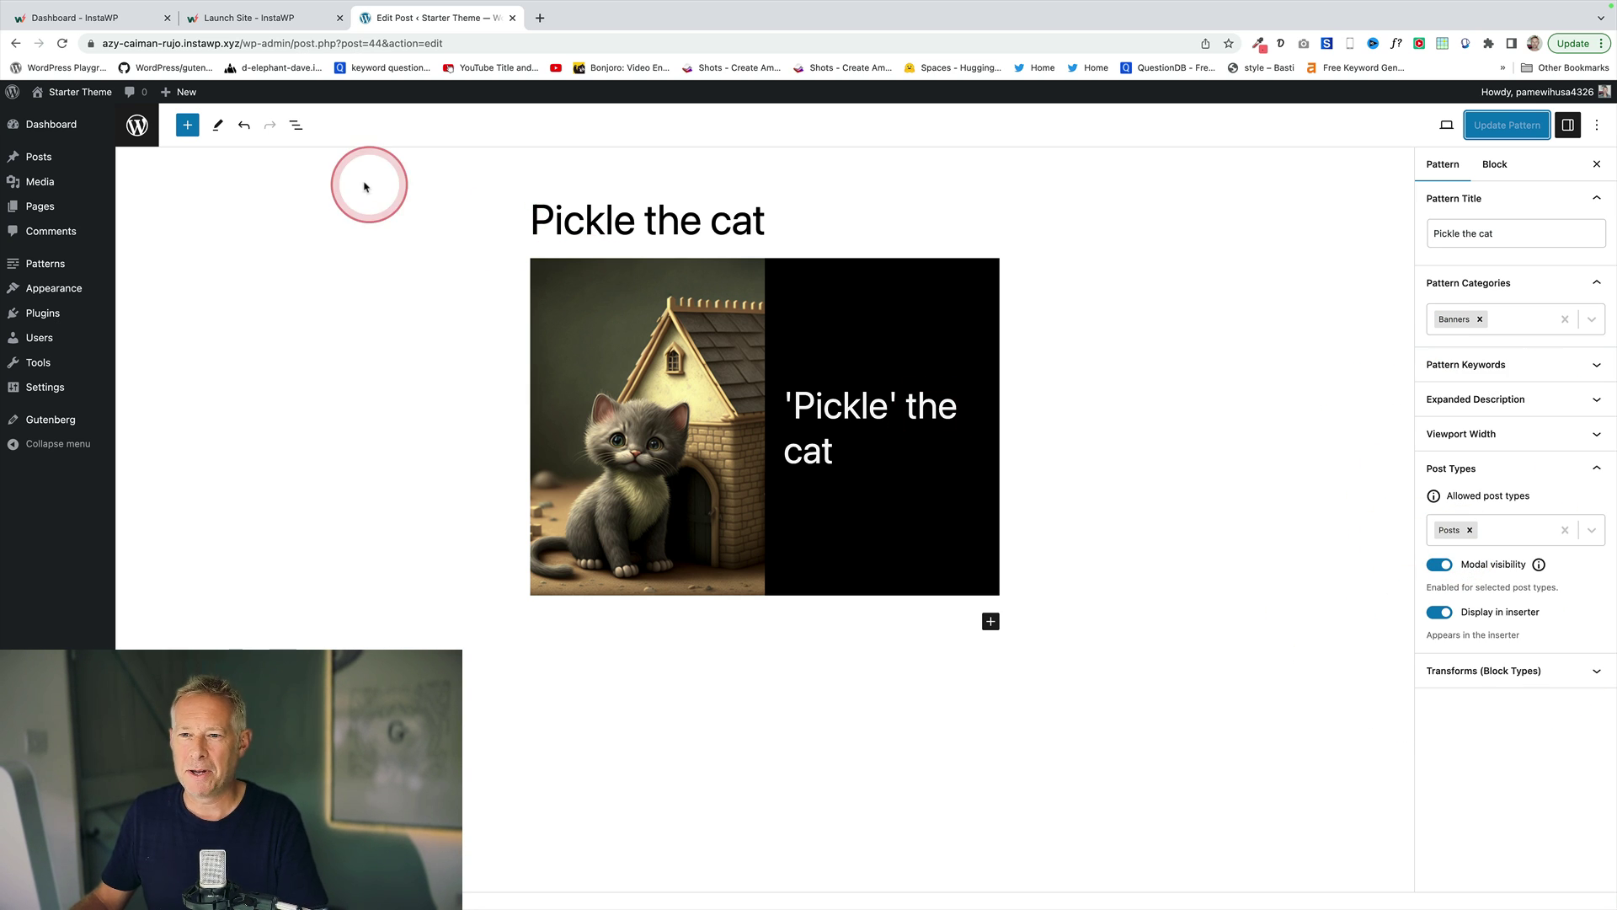
# On a new blank page, browse the inserter's Banners patterns like 'Time for an adventure' and 'Enjoy 20% off'
pyautogui.moveTo(180, 92)
pyautogui.click(171, 155)
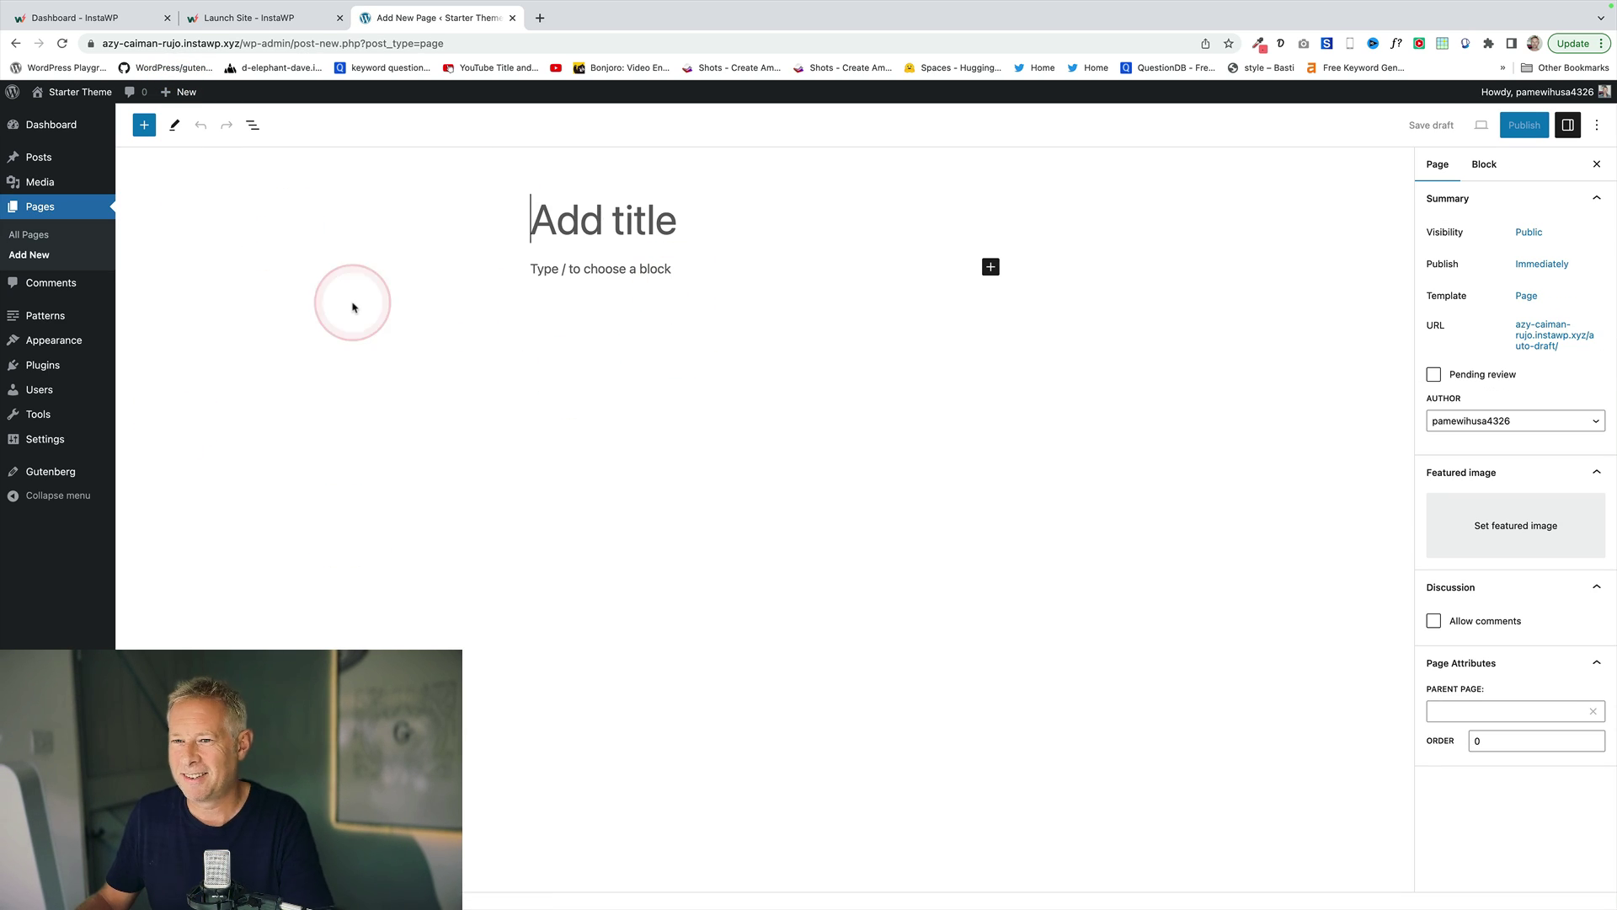
pyautogui.click(141, 127)
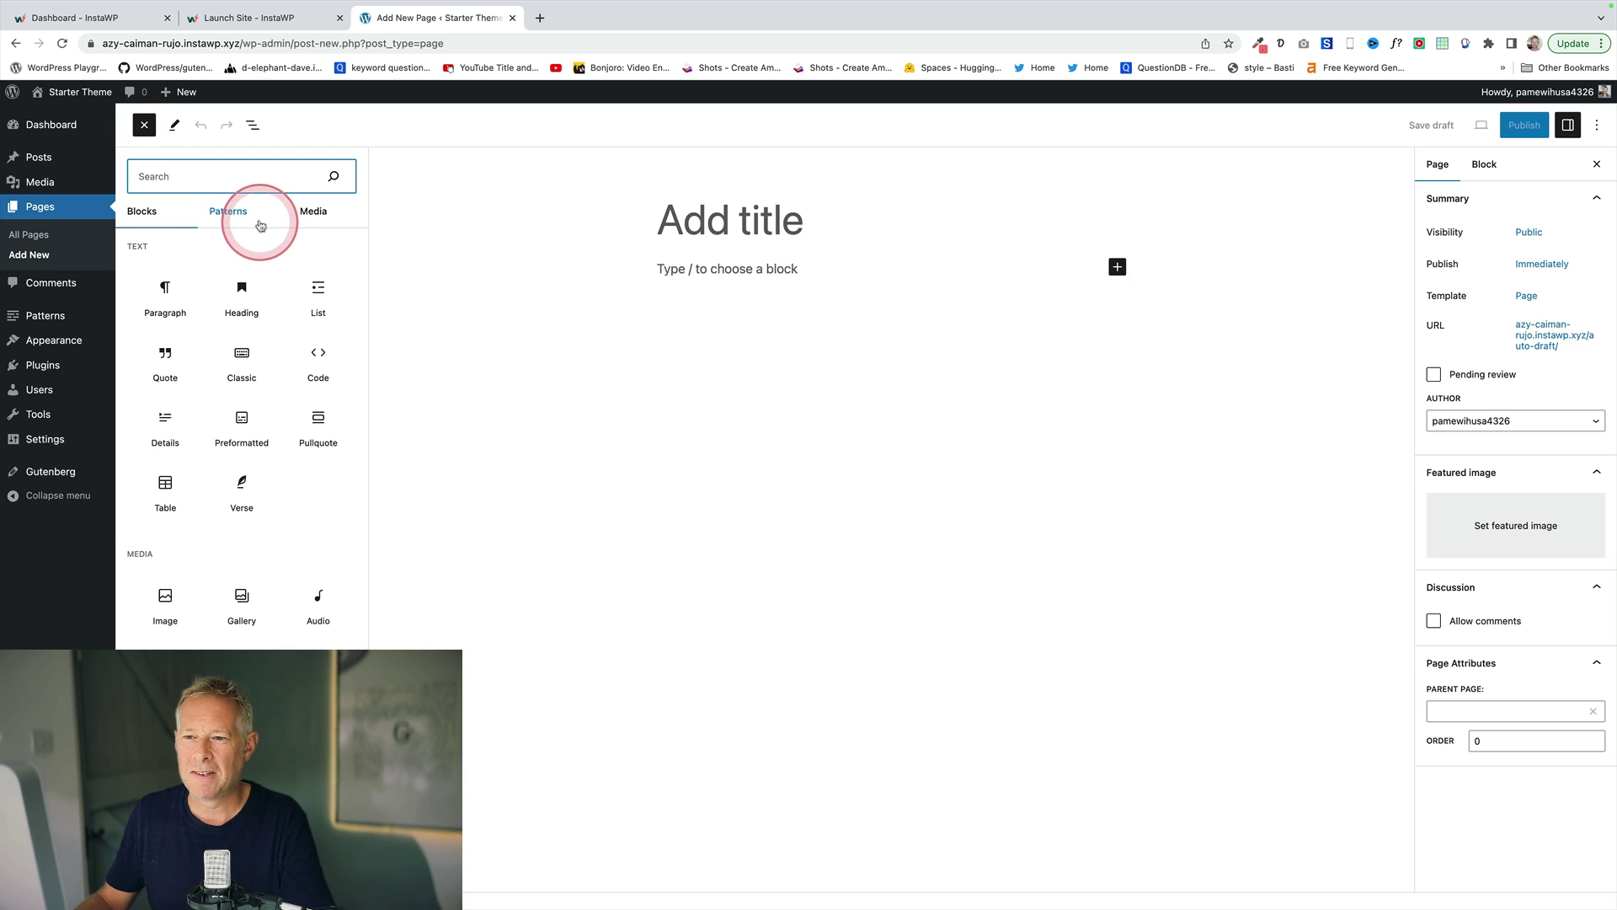
pyautogui.click(228, 212)
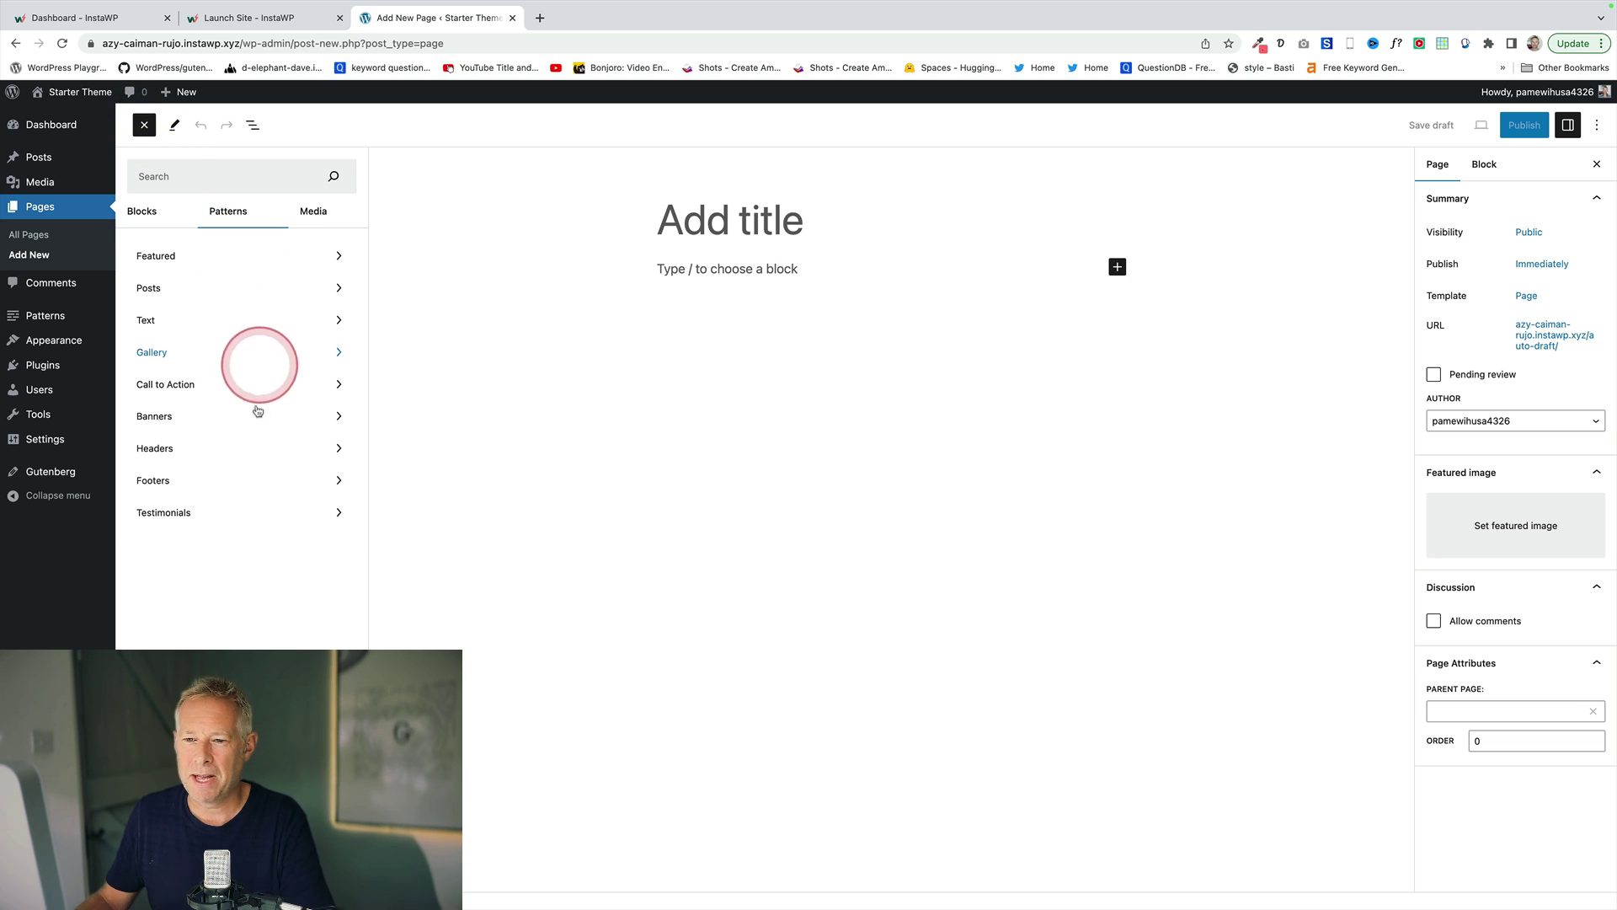
pyautogui.click(212, 418)
pyautogui.scroll(-15, 455, 537)
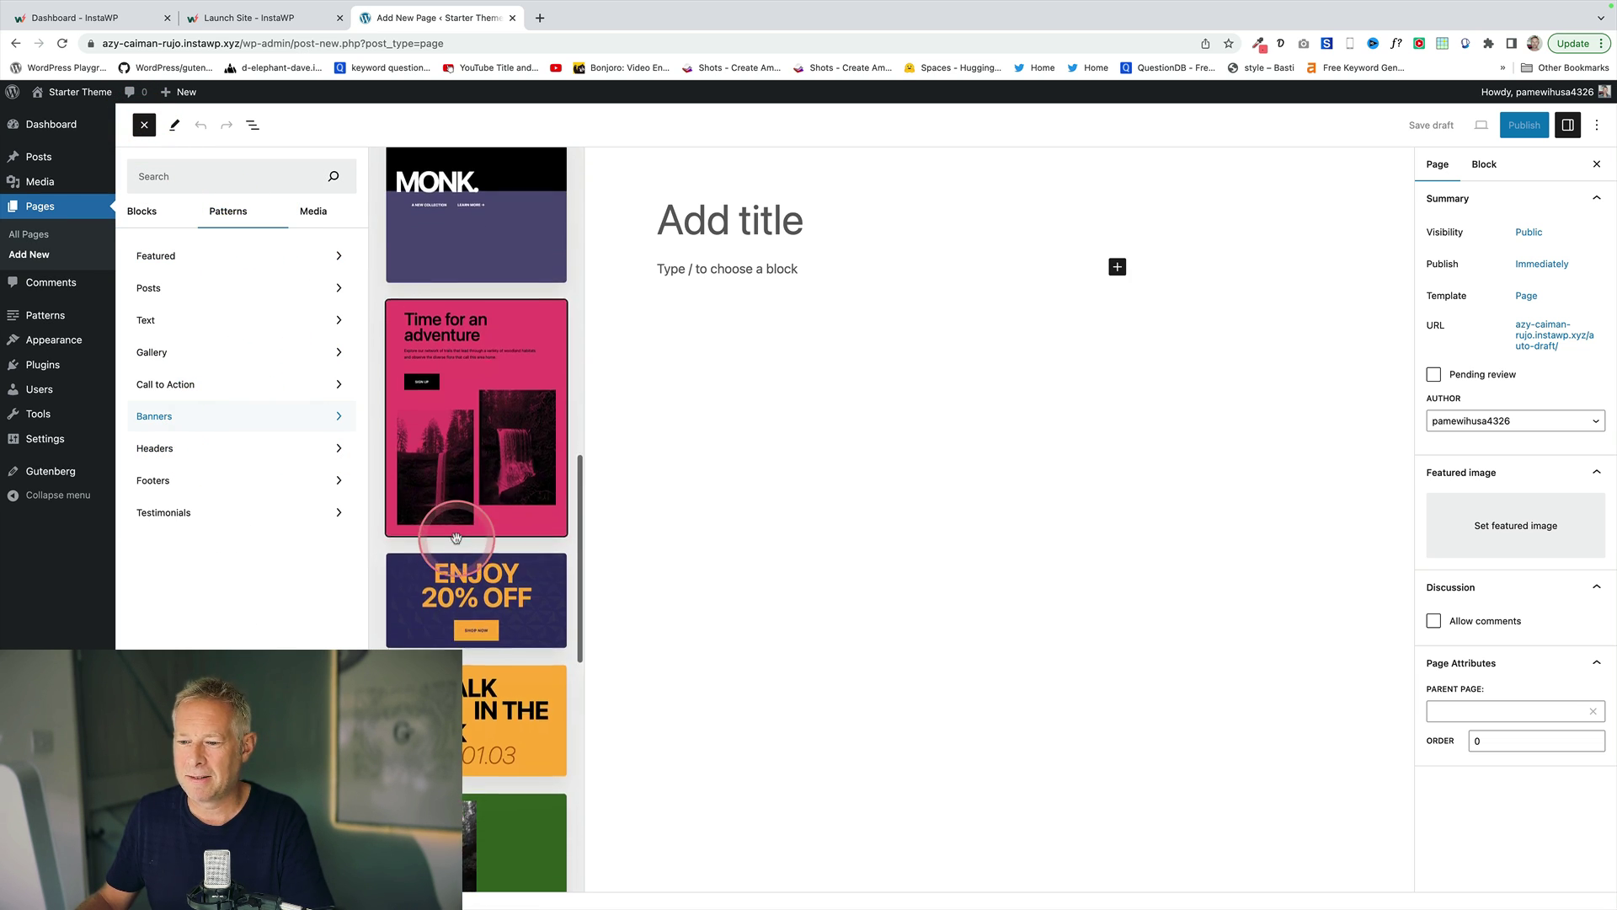
pyautogui.scroll(10, 455, 538)
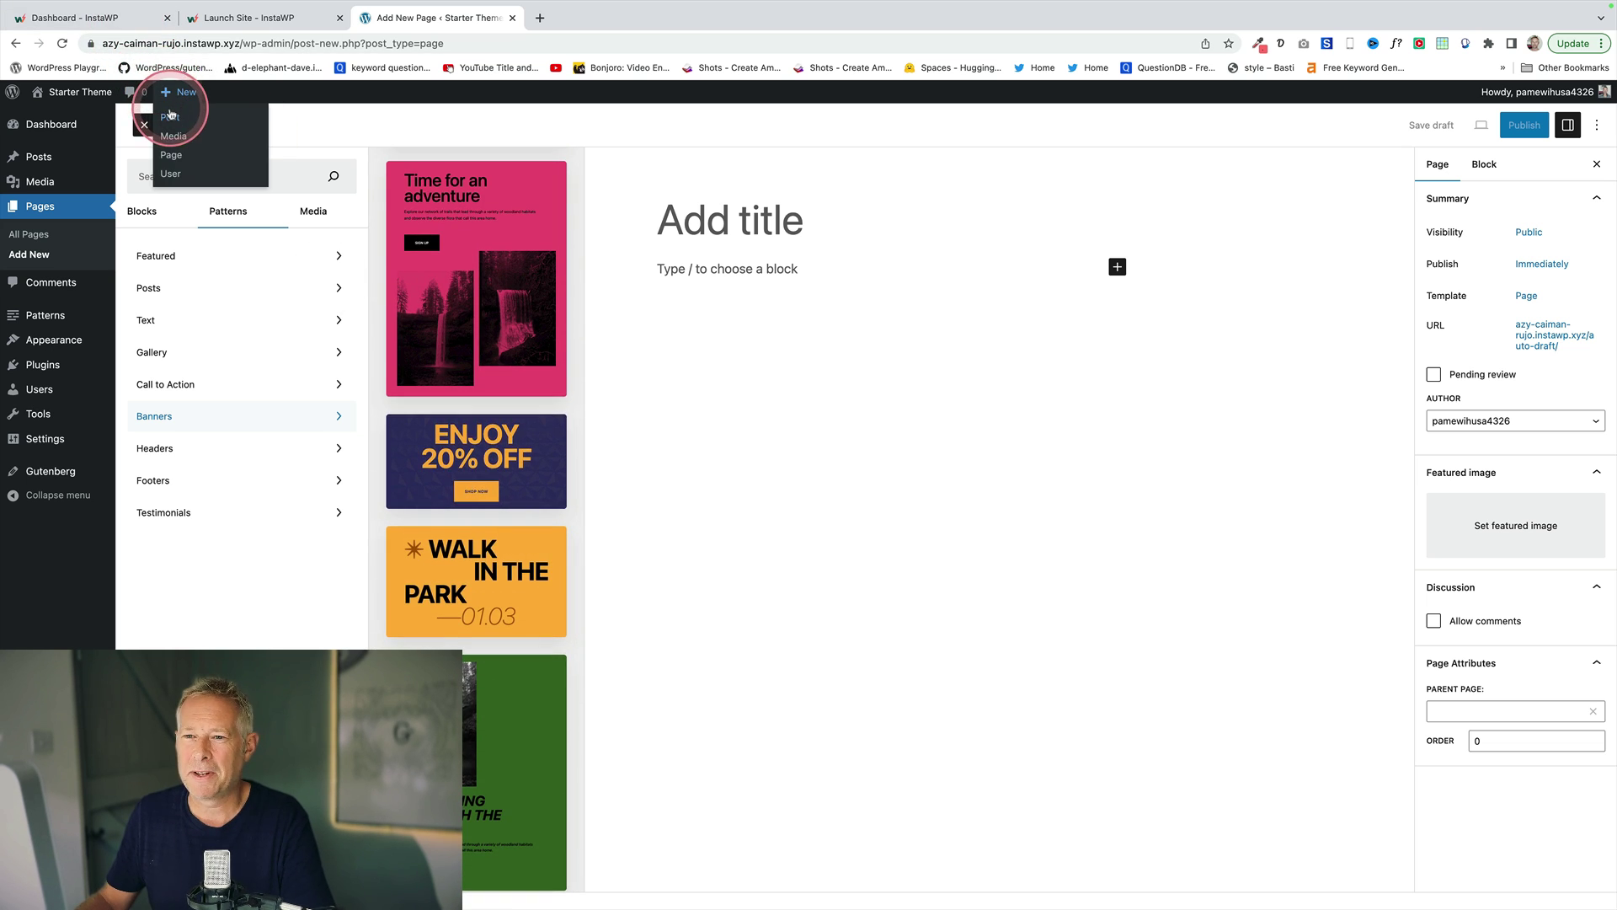
# Start a new post from the Pickle the cat pattern, then check the inserter's Banners patterns
pyautogui.click(174, 110)
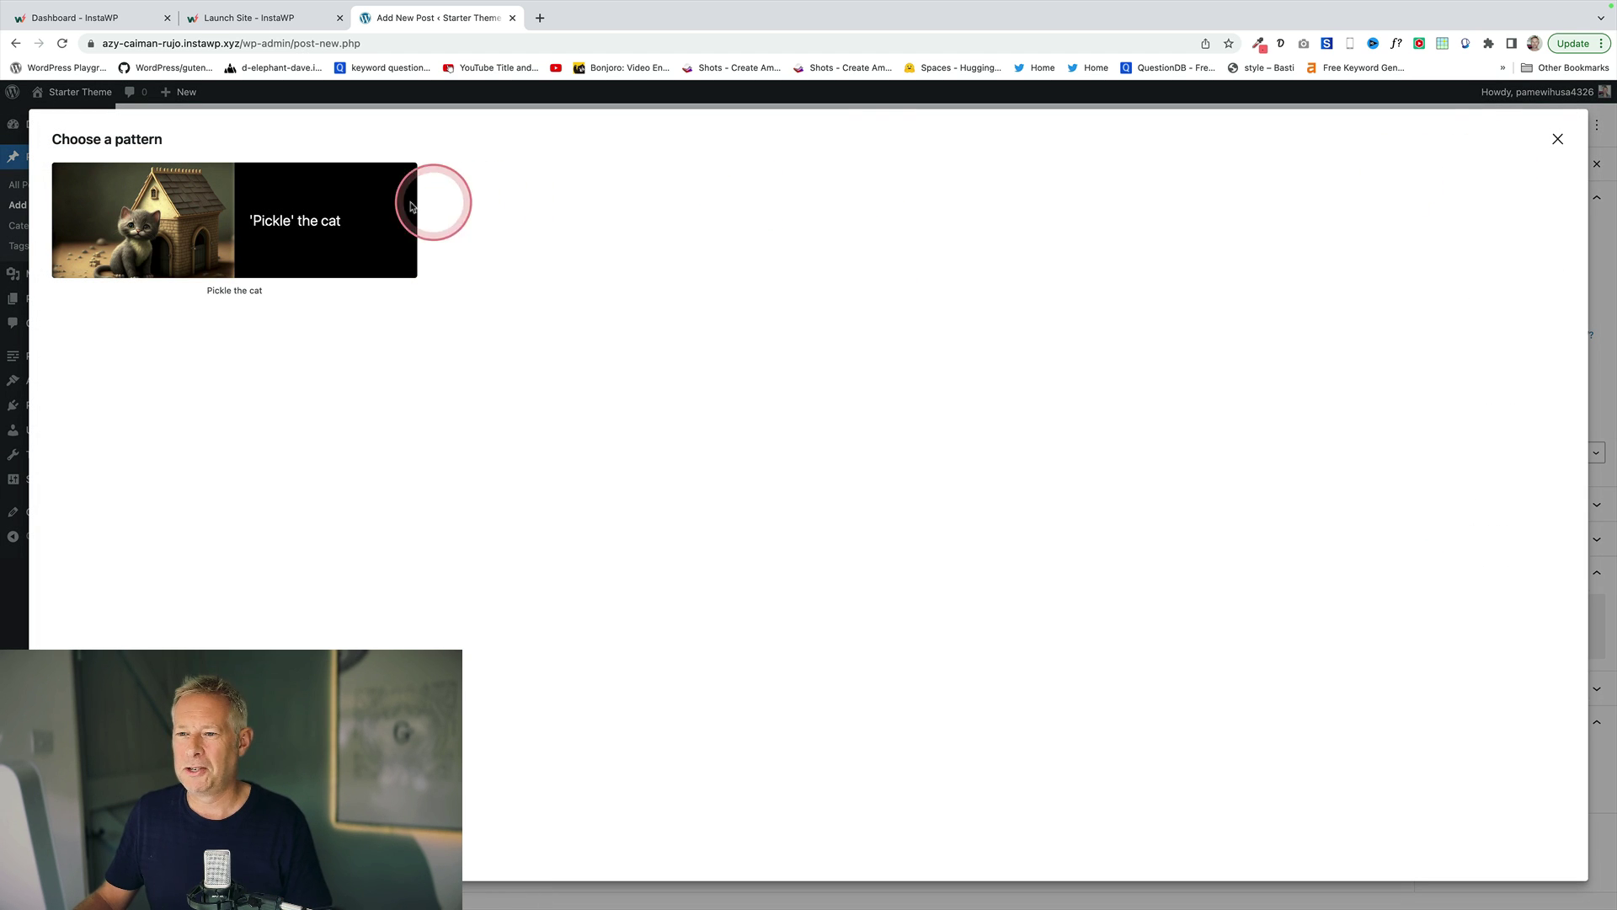
pyautogui.click(399, 208)
pyautogui.click(144, 126)
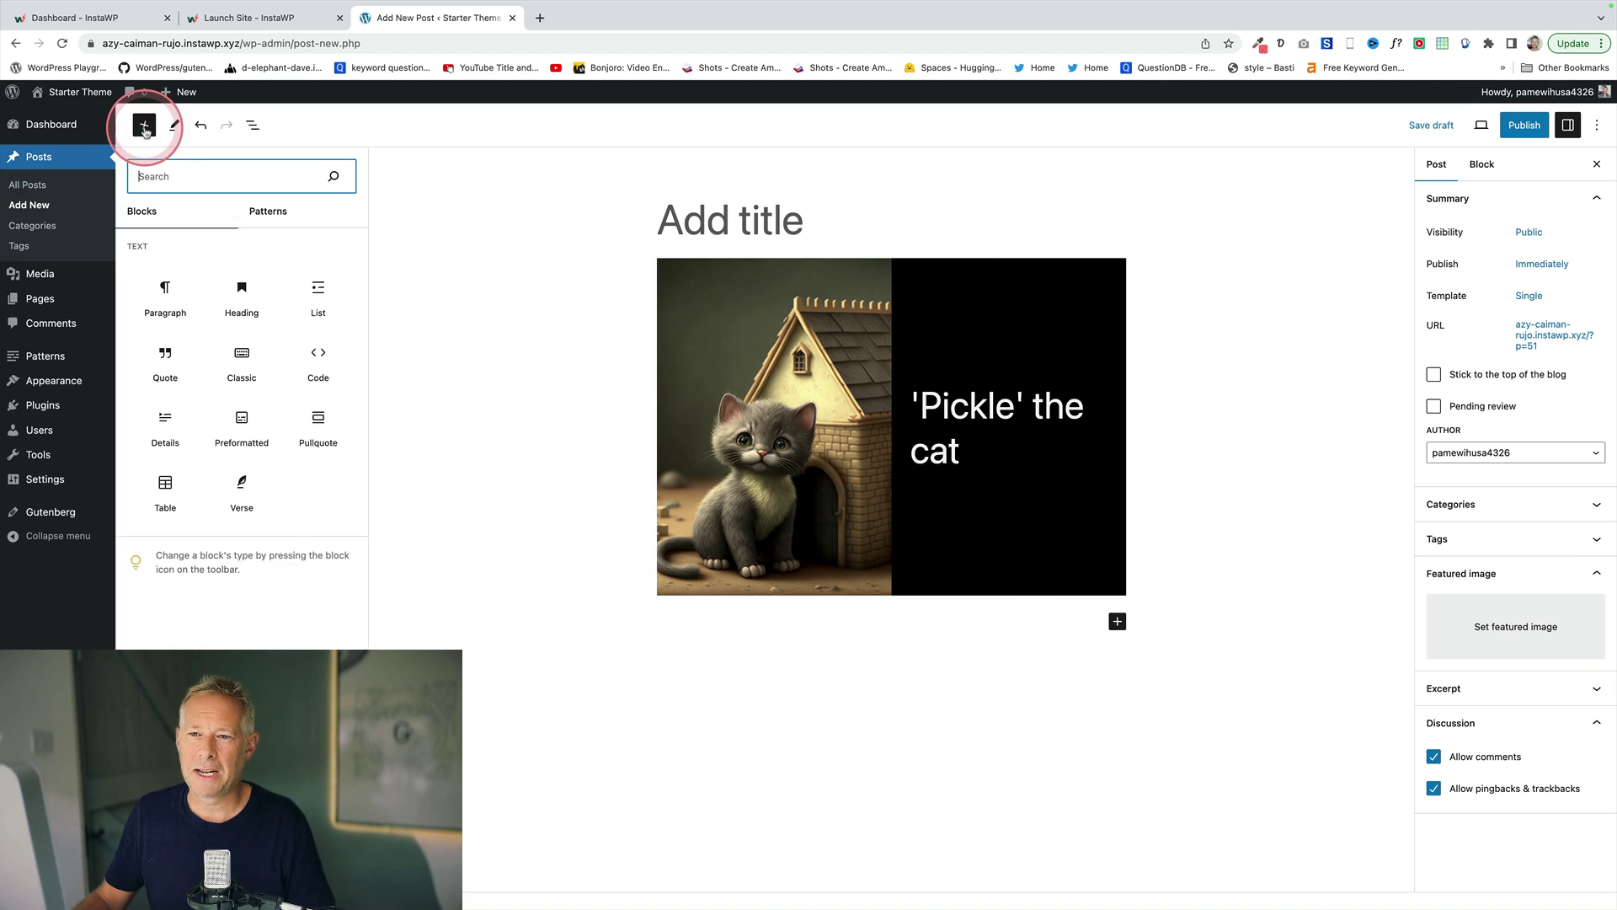
pyautogui.click(236, 211)
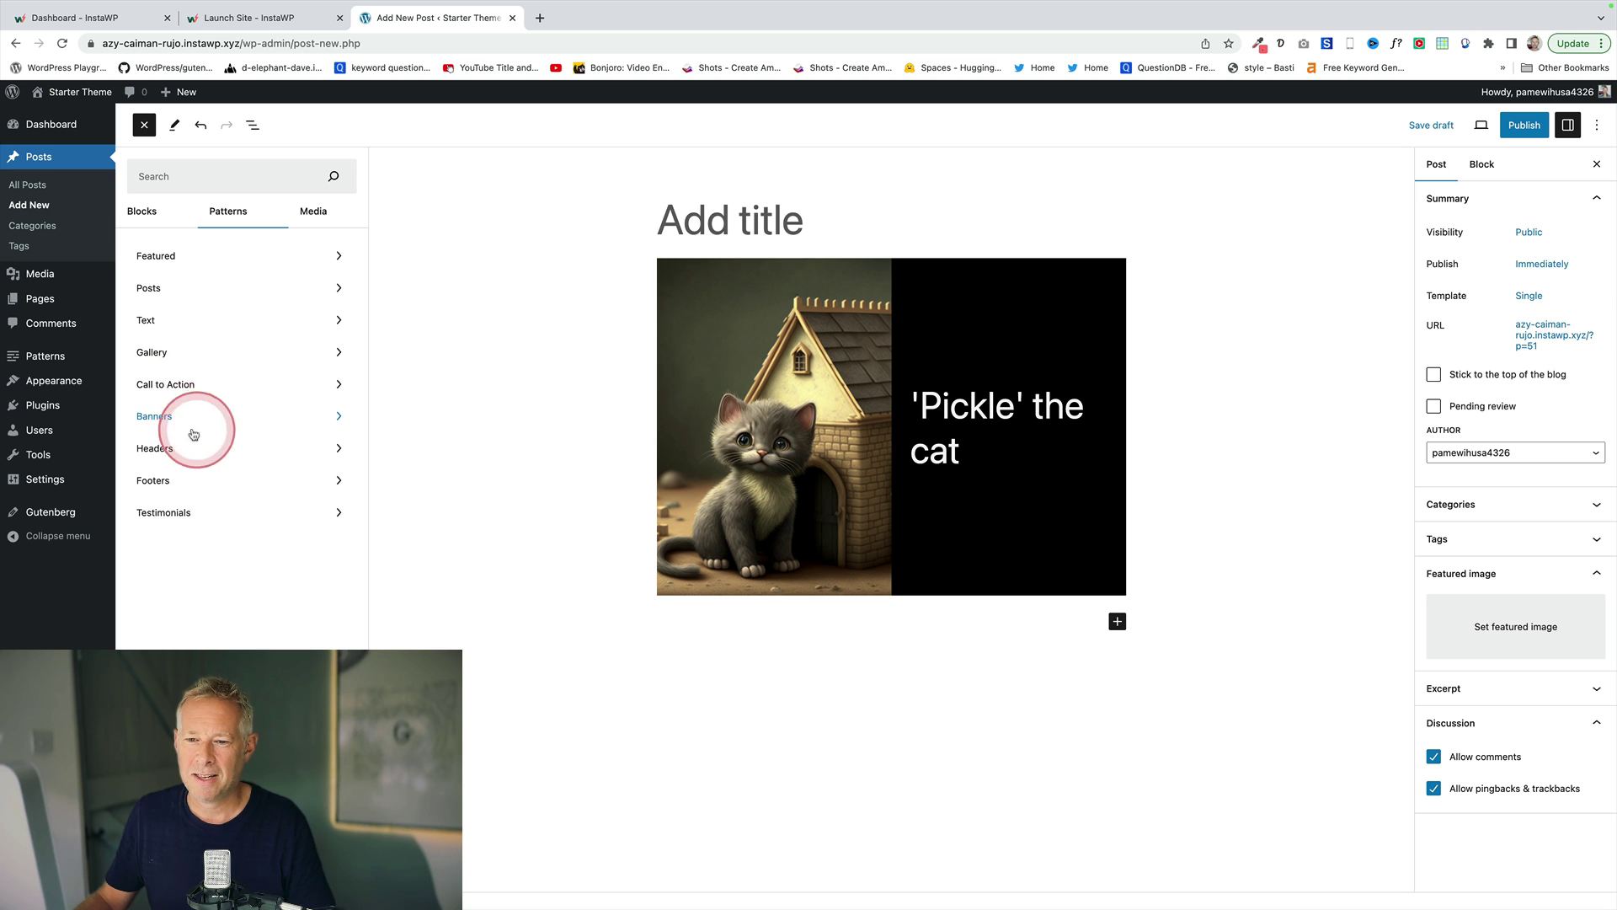
pyautogui.click(224, 416)
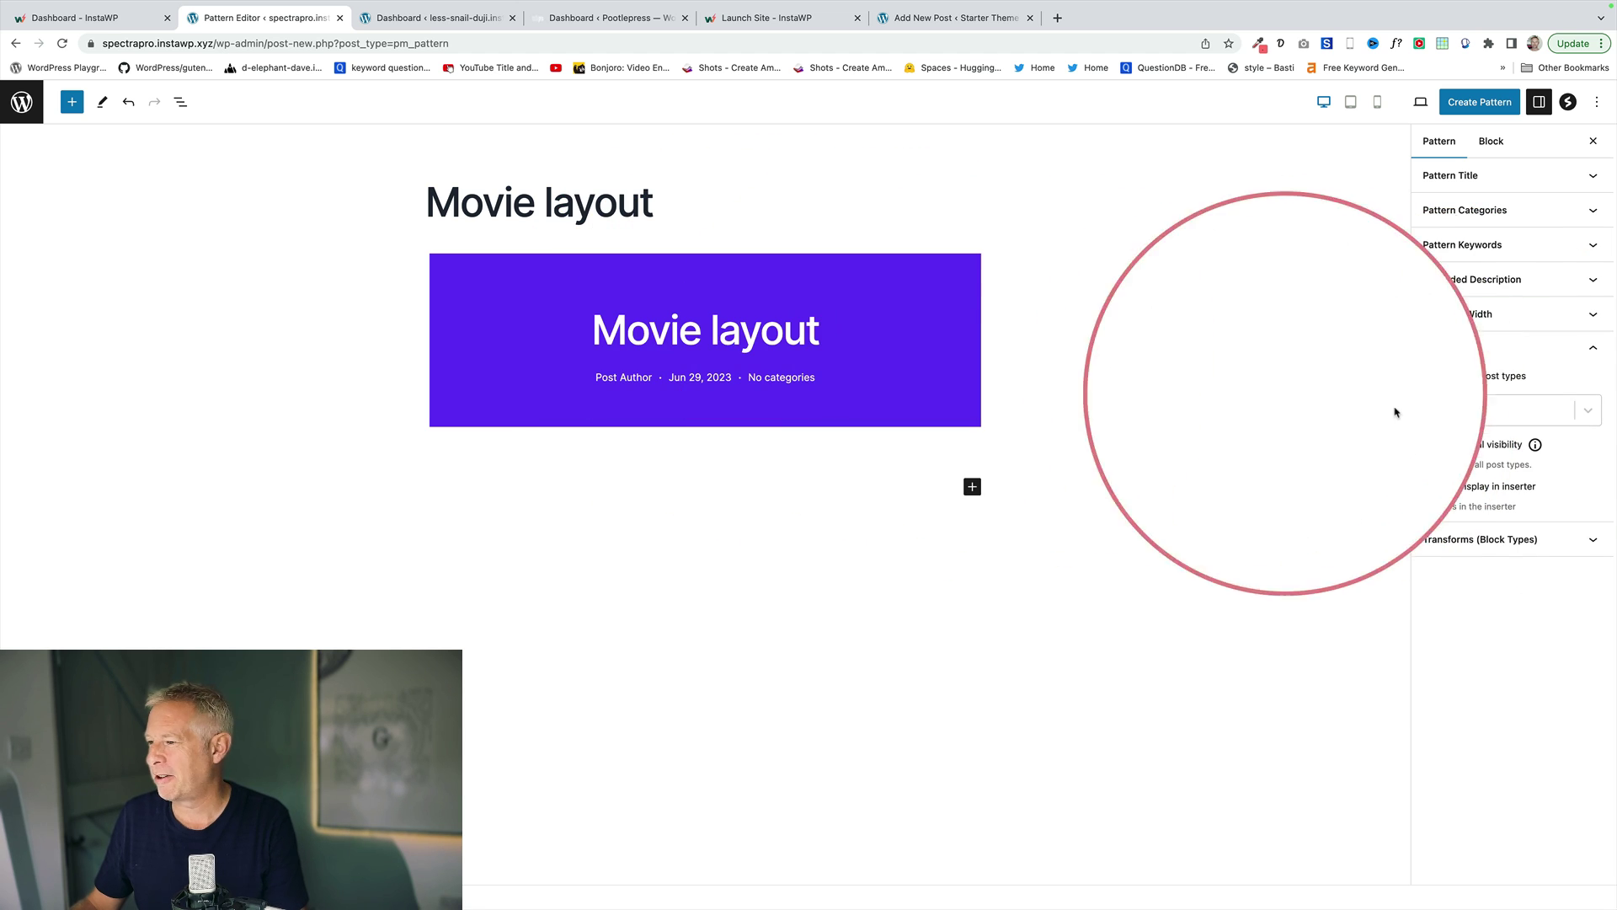
# Restrict the Movie layout pattern to Movies, turn on modal visibility, and save it
pyautogui.click(1464, 413)
pyautogui.click(1465, 445)
pyautogui.click(1389, 432)
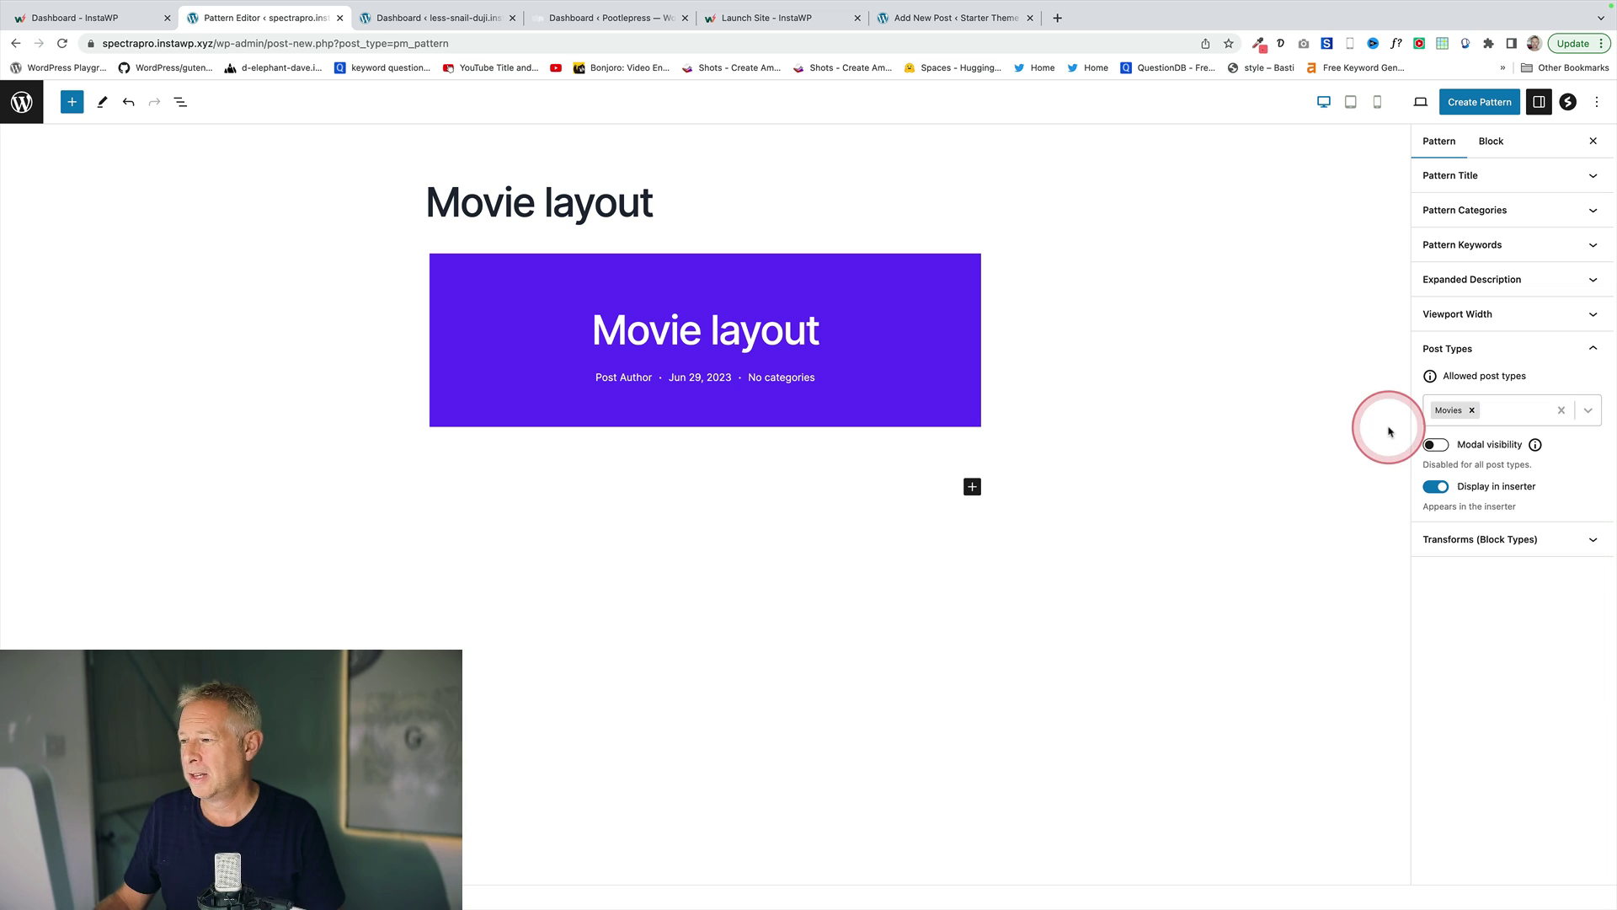
pyautogui.click(1435, 445)
pyautogui.click(1478, 105)
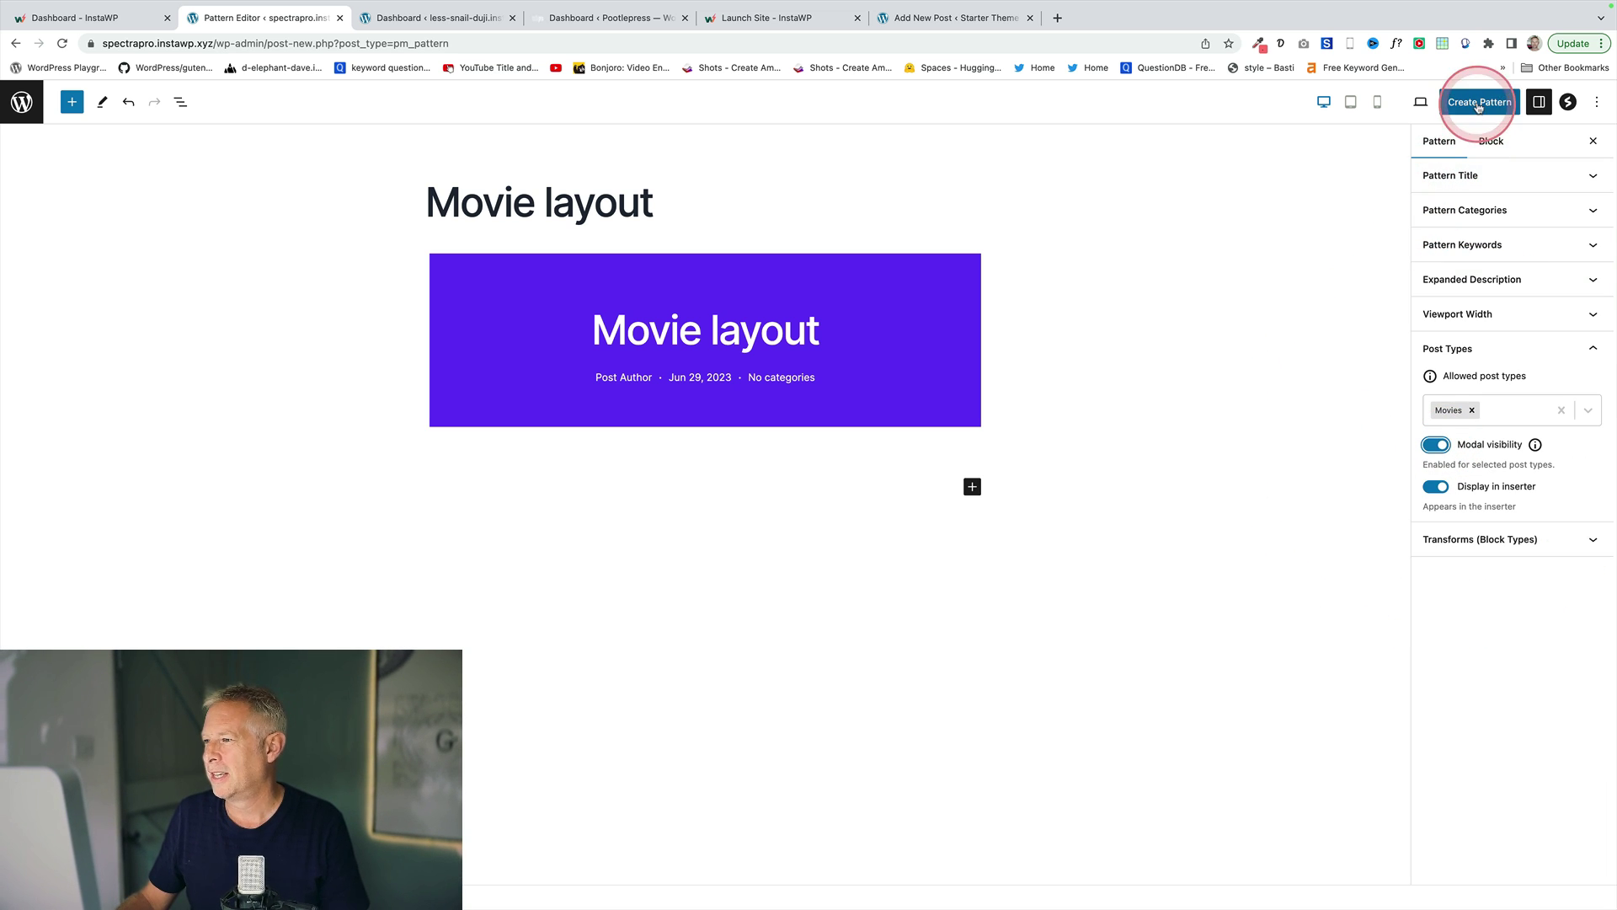
# Leave the editor, start a new Movie, and insert the Movie layout pattern from the modal
pyautogui.click(16, 109)
pyautogui.click(842, 323)
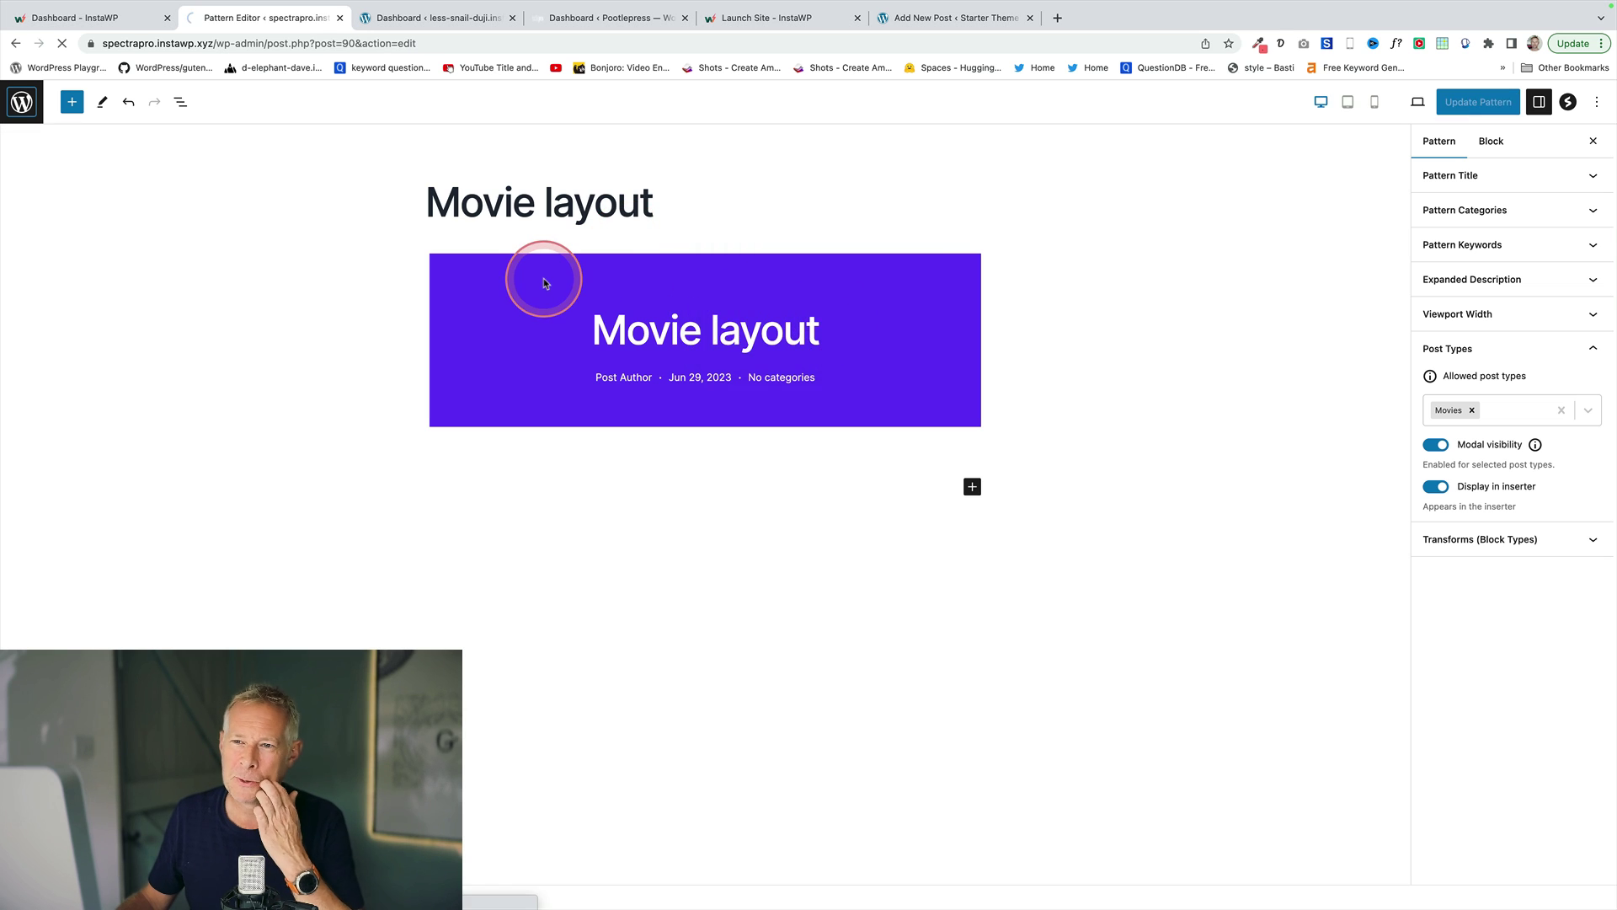
pyautogui.moveTo(90, 263)
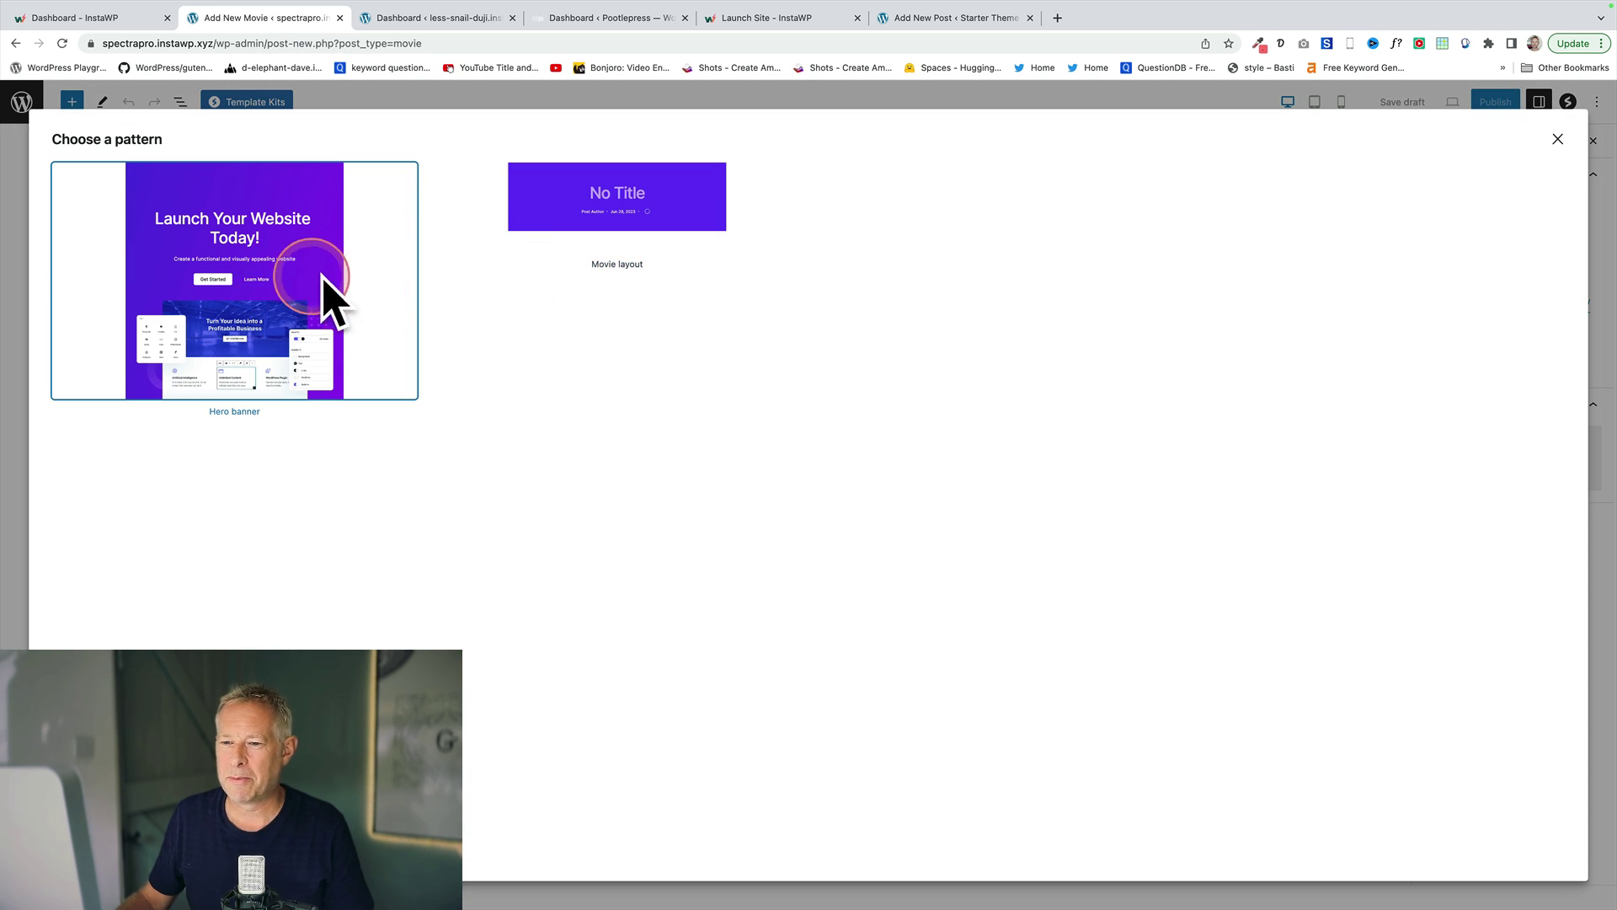
pyautogui.click(533, 199)
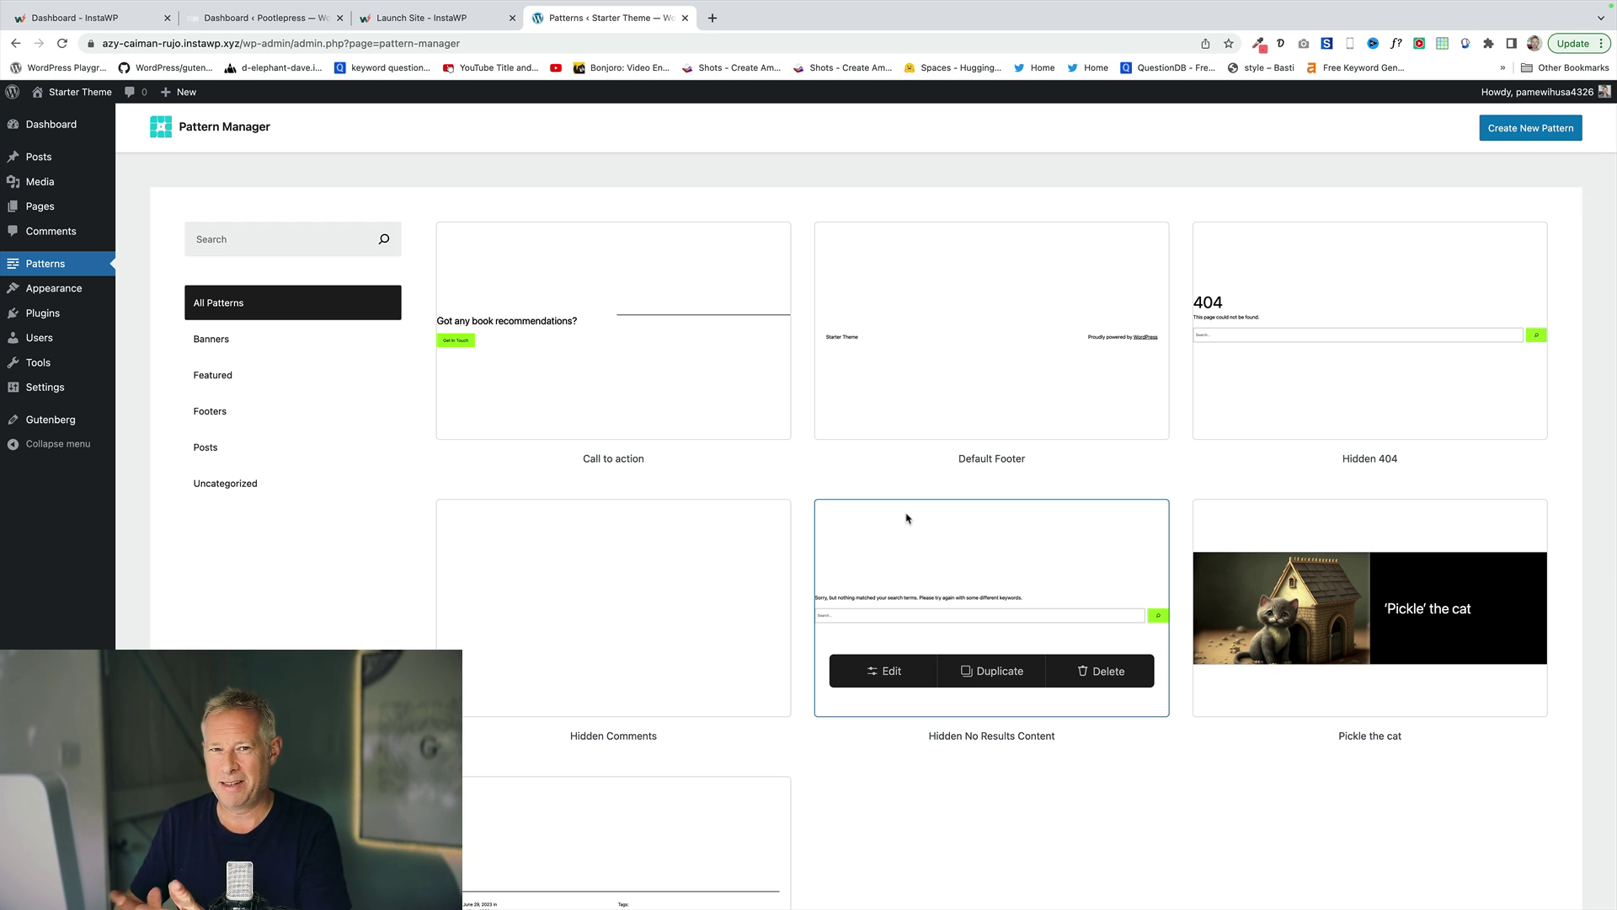
# Clone Twenty Twenty-Three as a theme named 'Pattern' and generate it as pattern.zip
pyautogui.moveTo(84, 288)
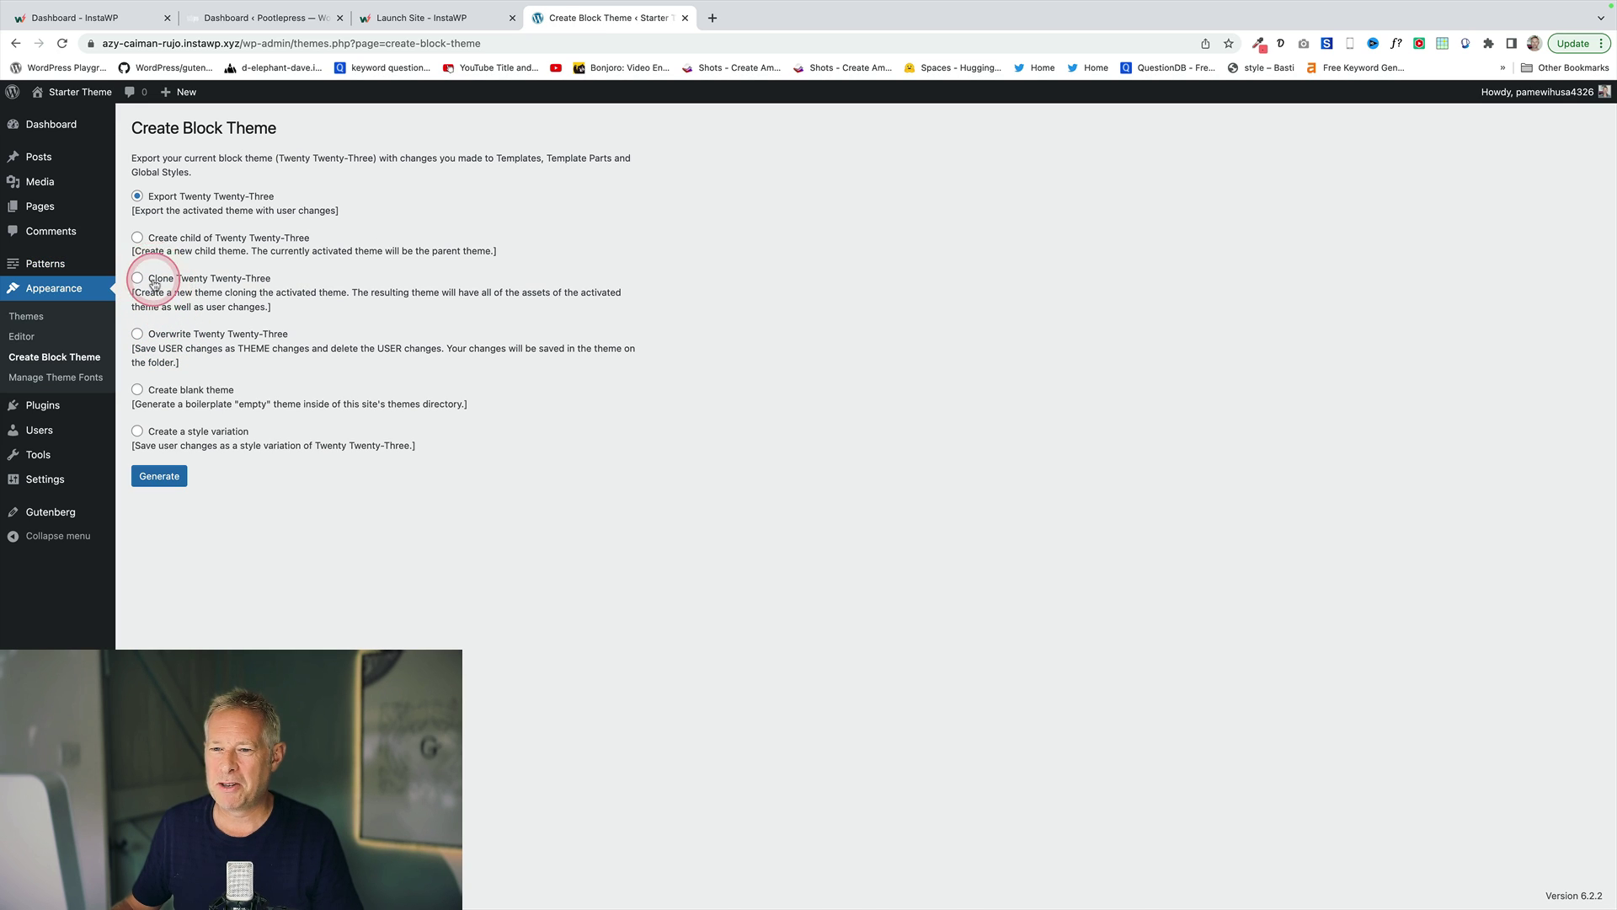
pyautogui.click(137, 279)
pyautogui.click(734, 197)
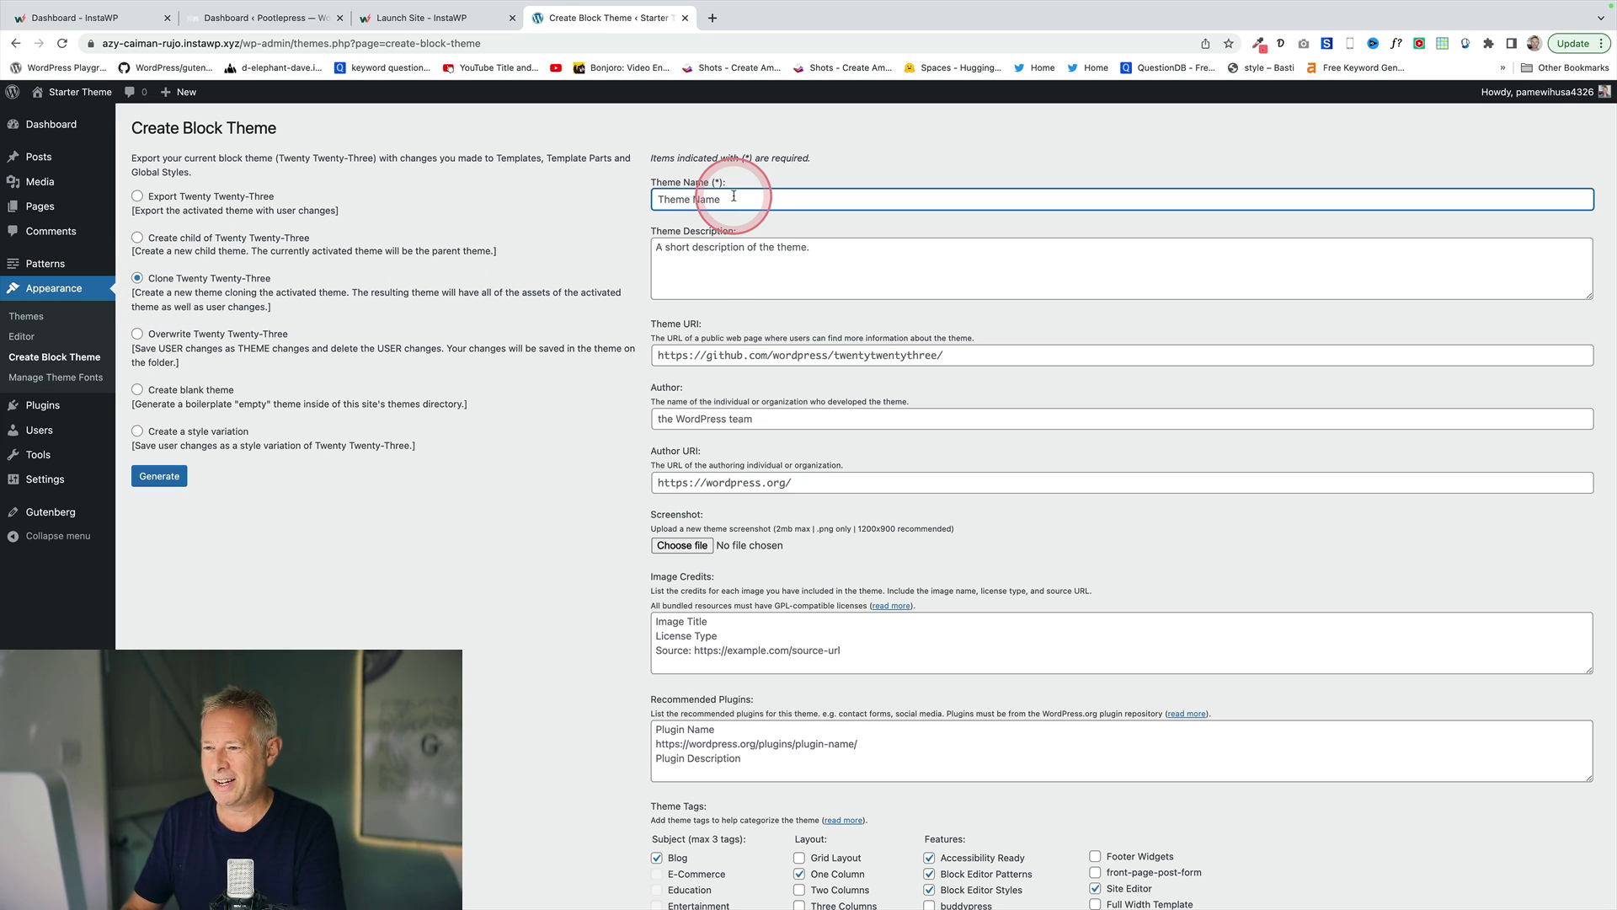
pyautogui.write('Pattern')
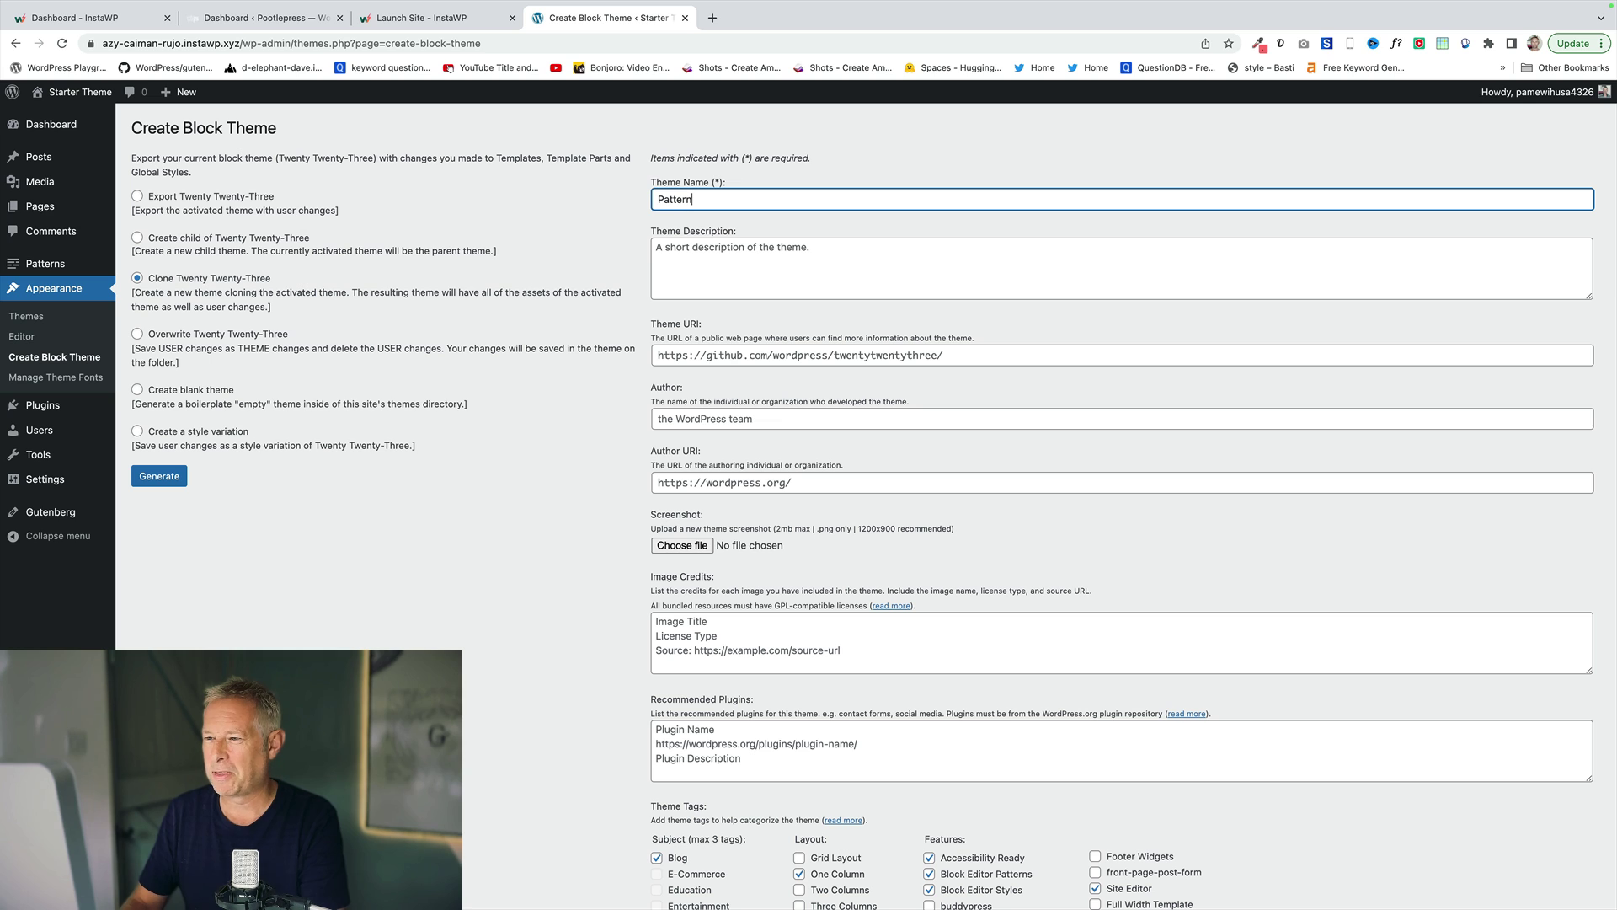
pyautogui.click(160, 476)
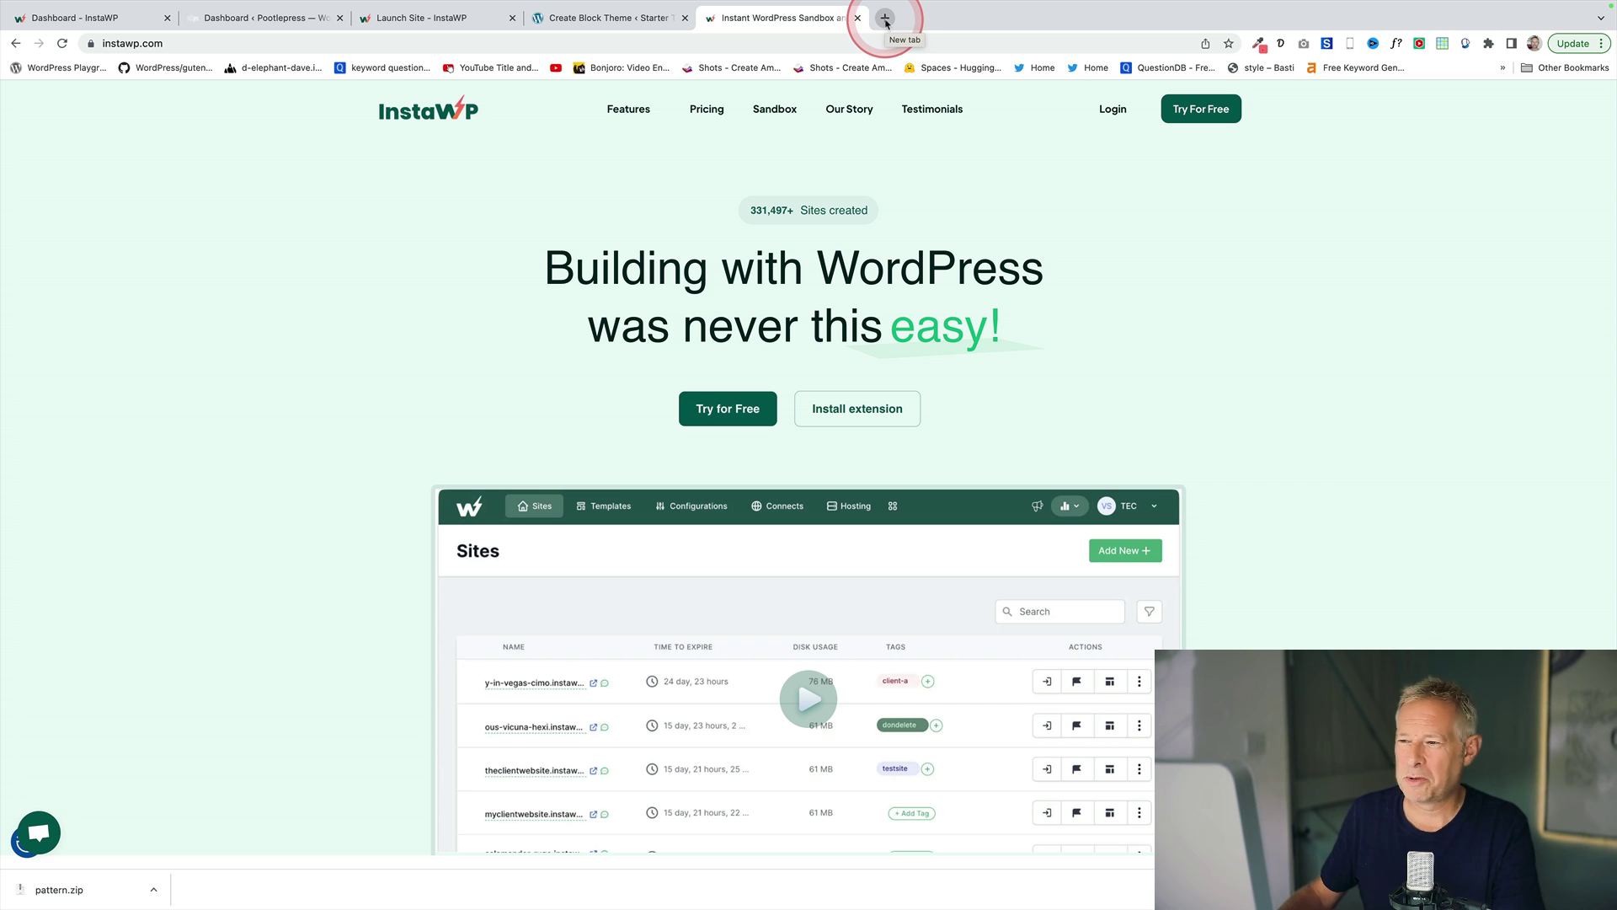
# Log in to InstaWP, create a From Scratch WordPress site, and enter its admin via Magic Login
pyautogui.click(1103, 109)
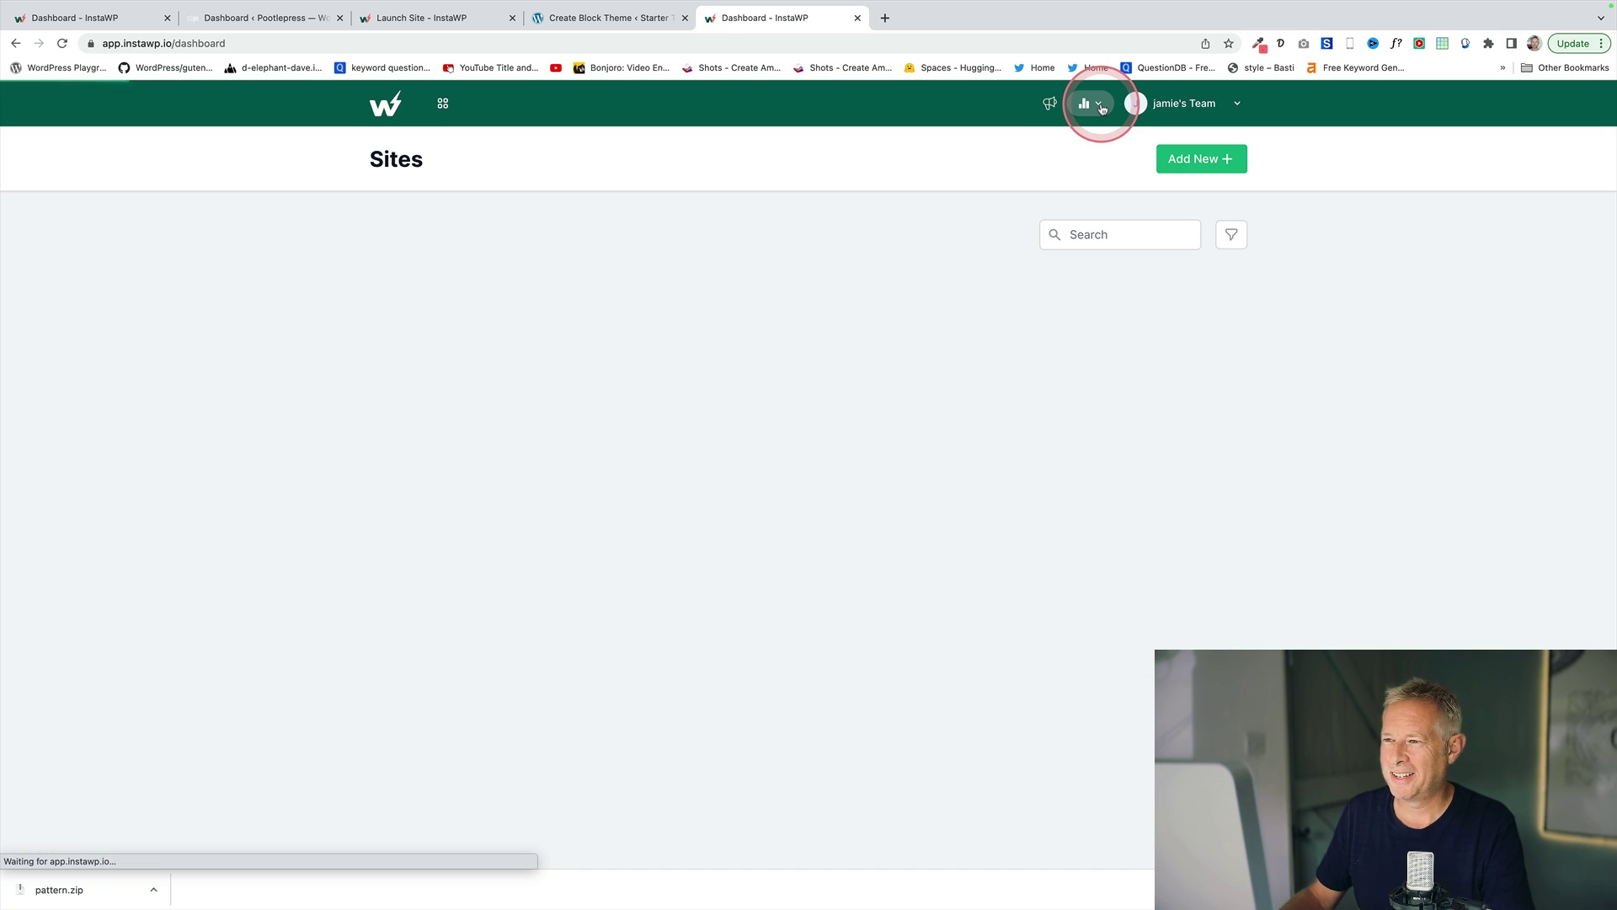
pyautogui.click(1188, 160)
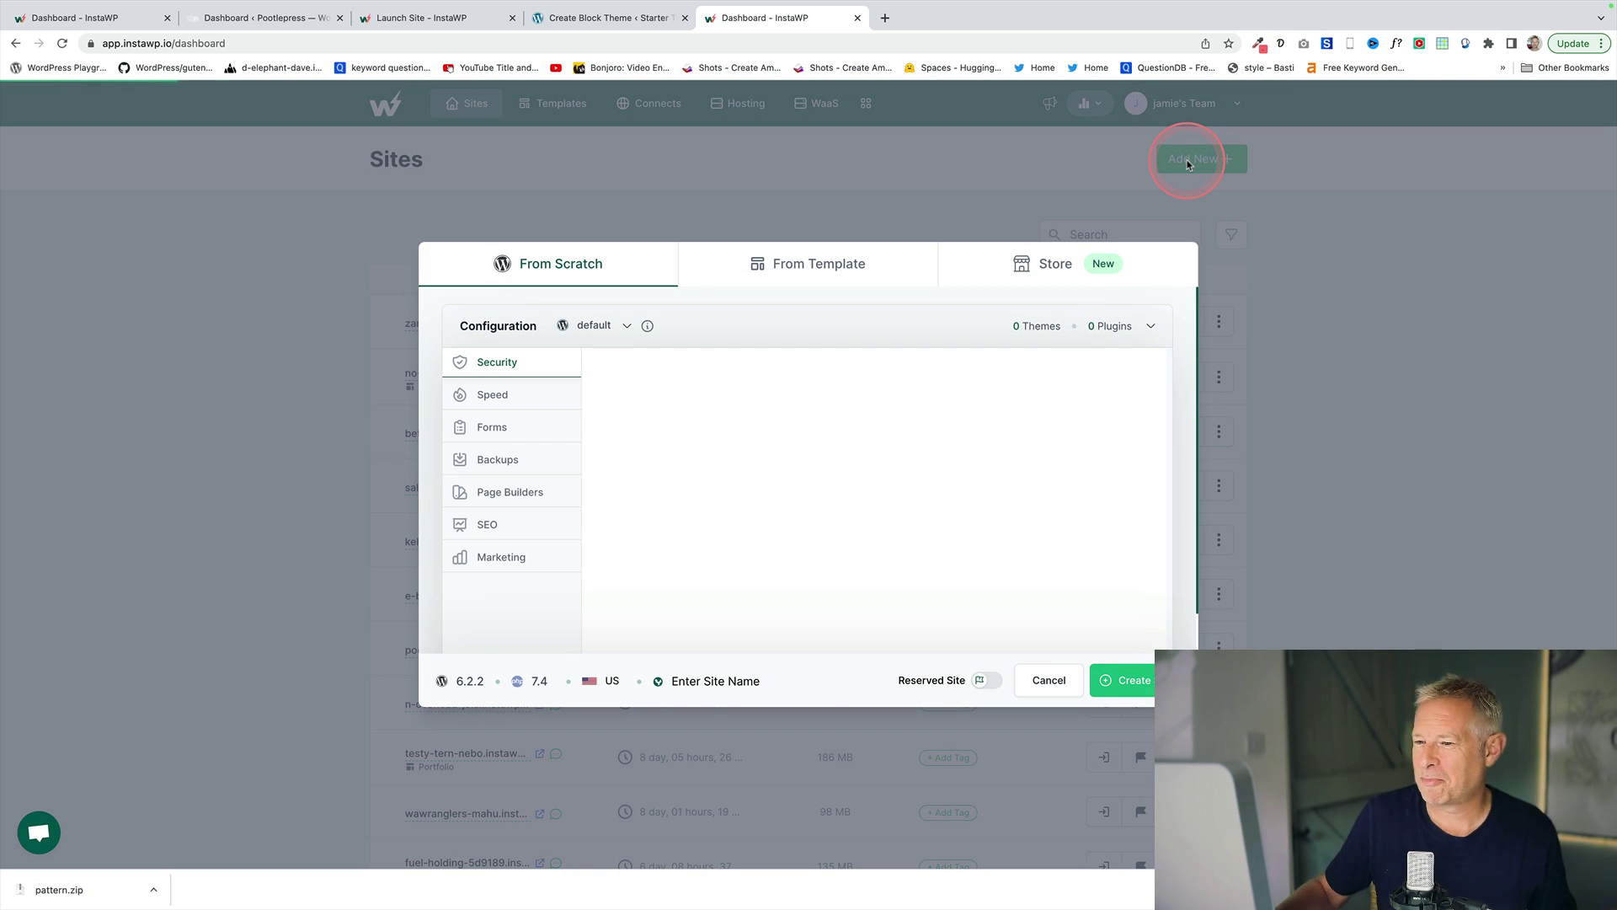
pyautogui.click(1123, 678)
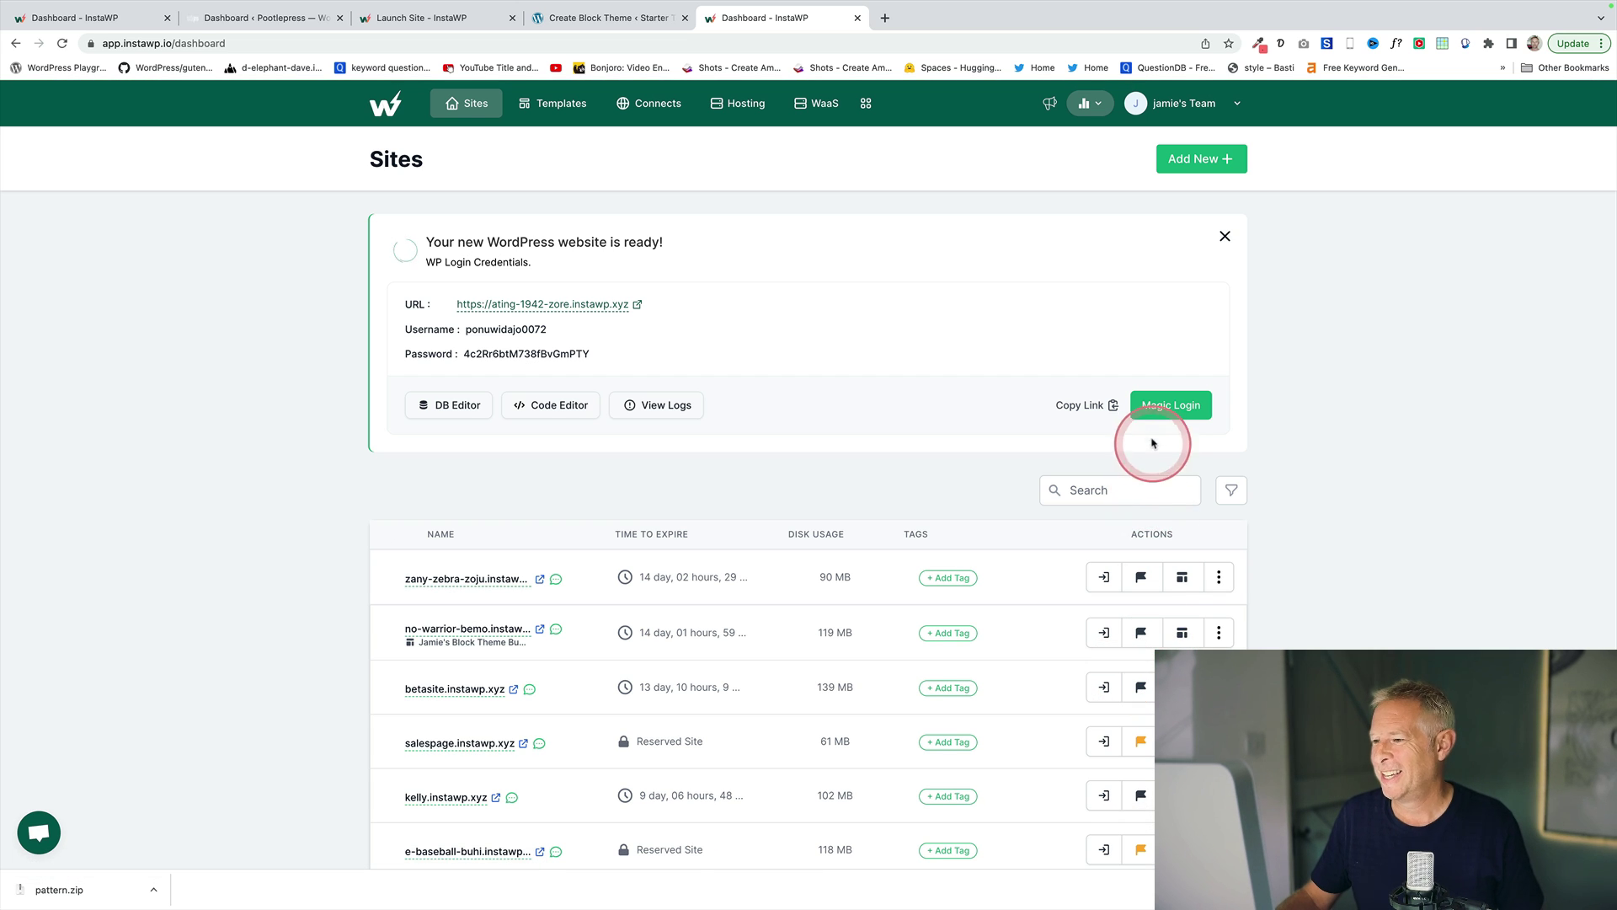
pyautogui.click(1159, 401)
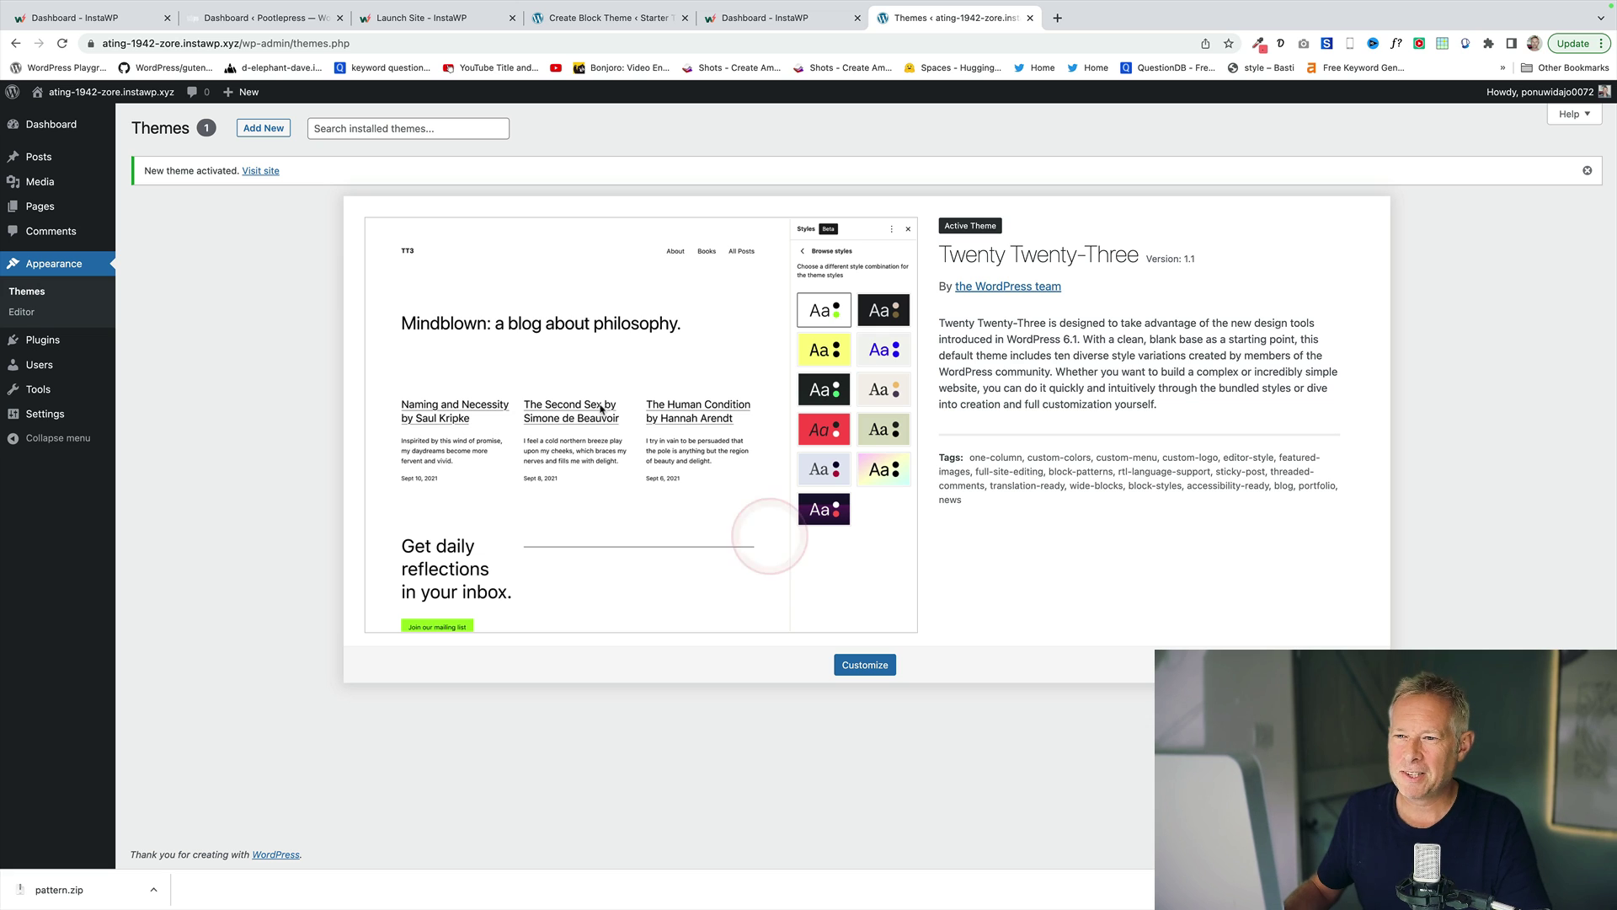
# Upload and install the pattern.zip theme on the new site
pyautogui.click(262, 128)
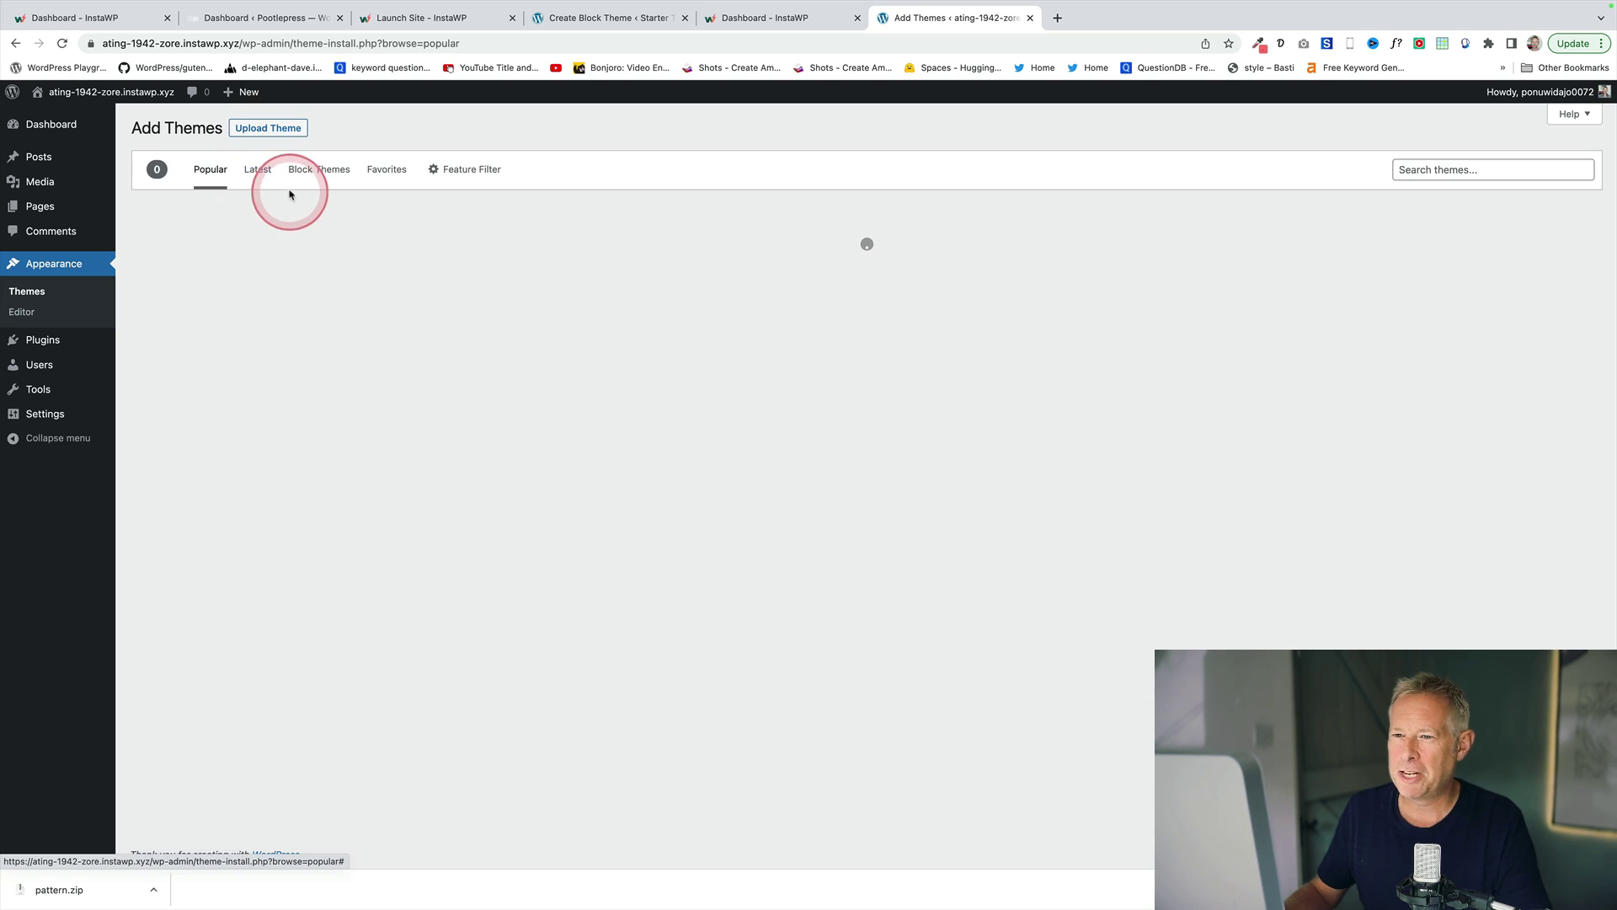
pyautogui.click(266, 128)
pyautogui.click(742, 263)
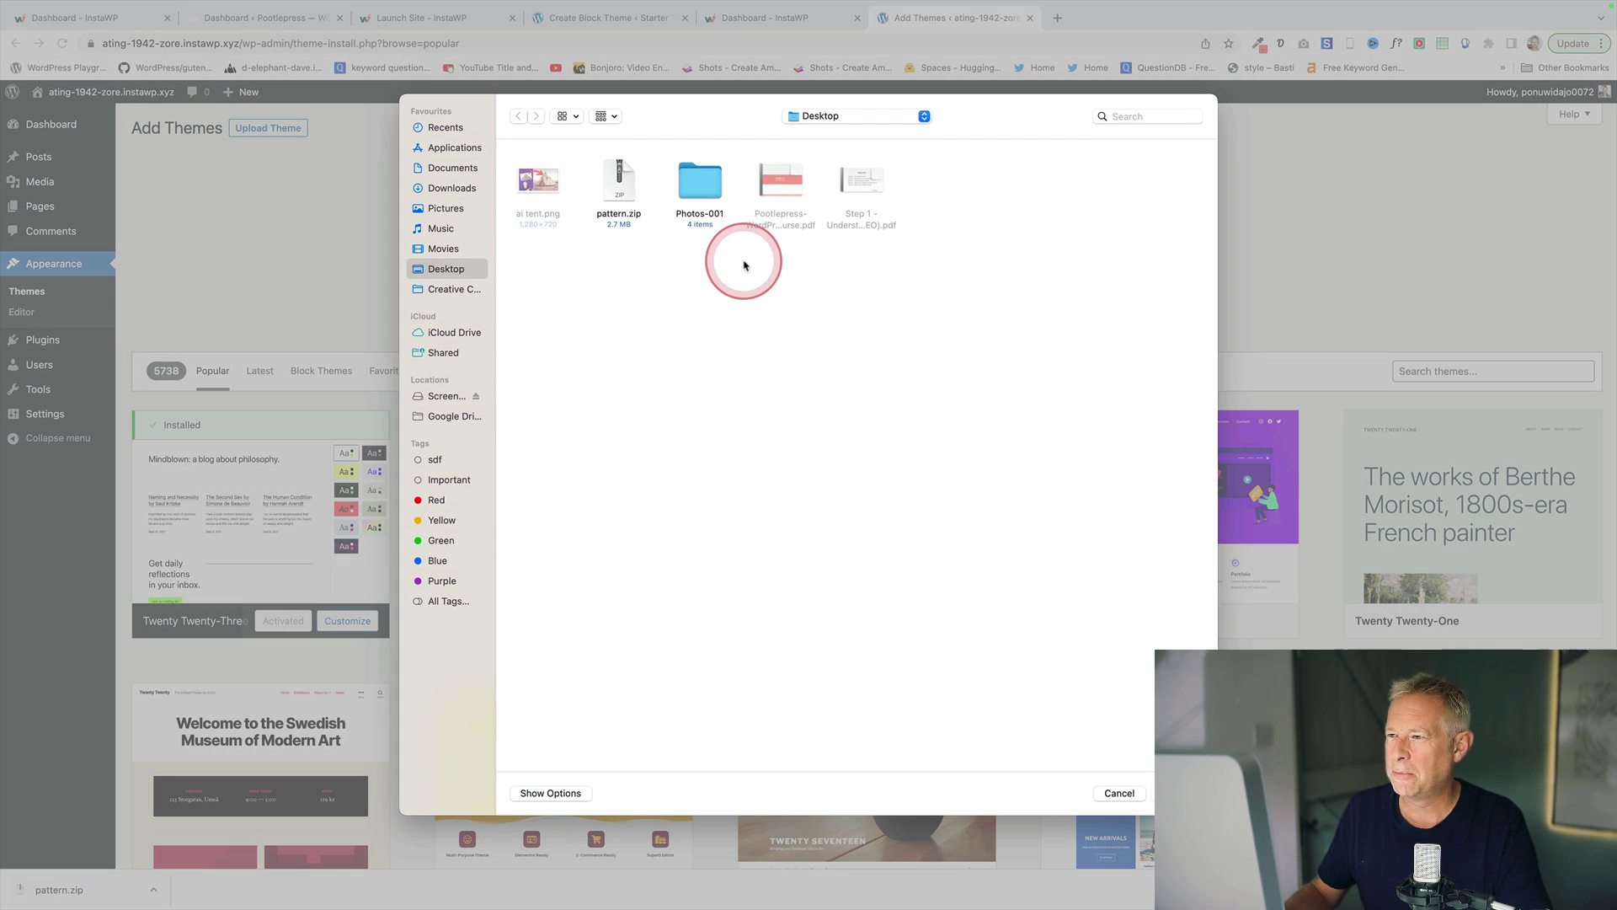
pyautogui.click(619, 187)
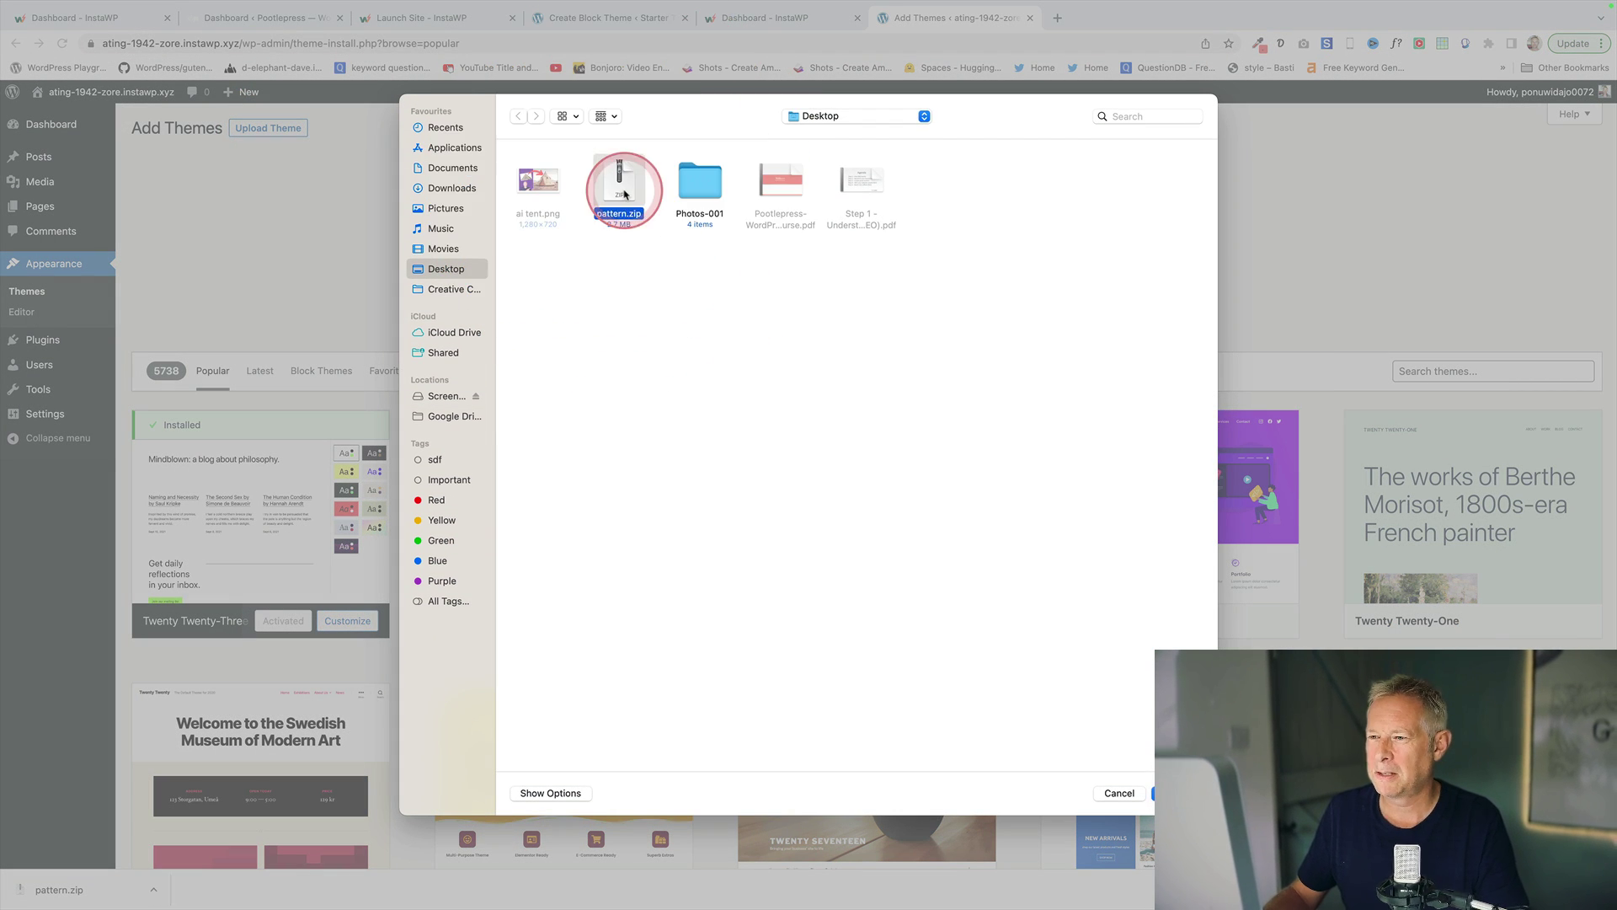
pyautogui.doubleClick(623, 194)
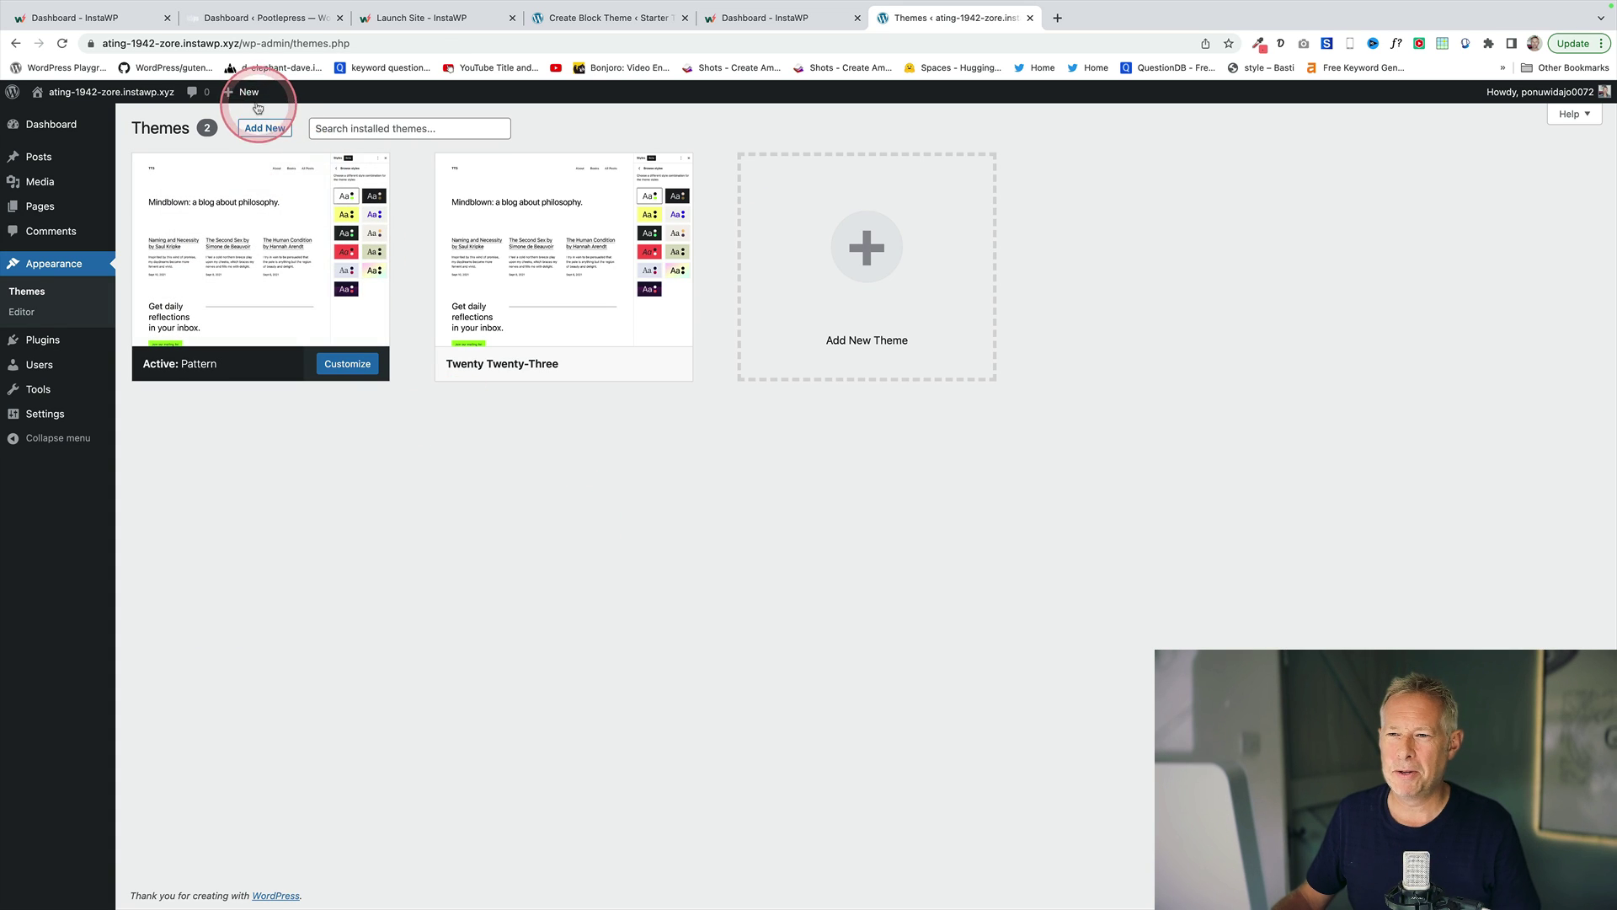
# Start a new post from the admin bar's New menu
pyautogui.moveTo(252, 108)
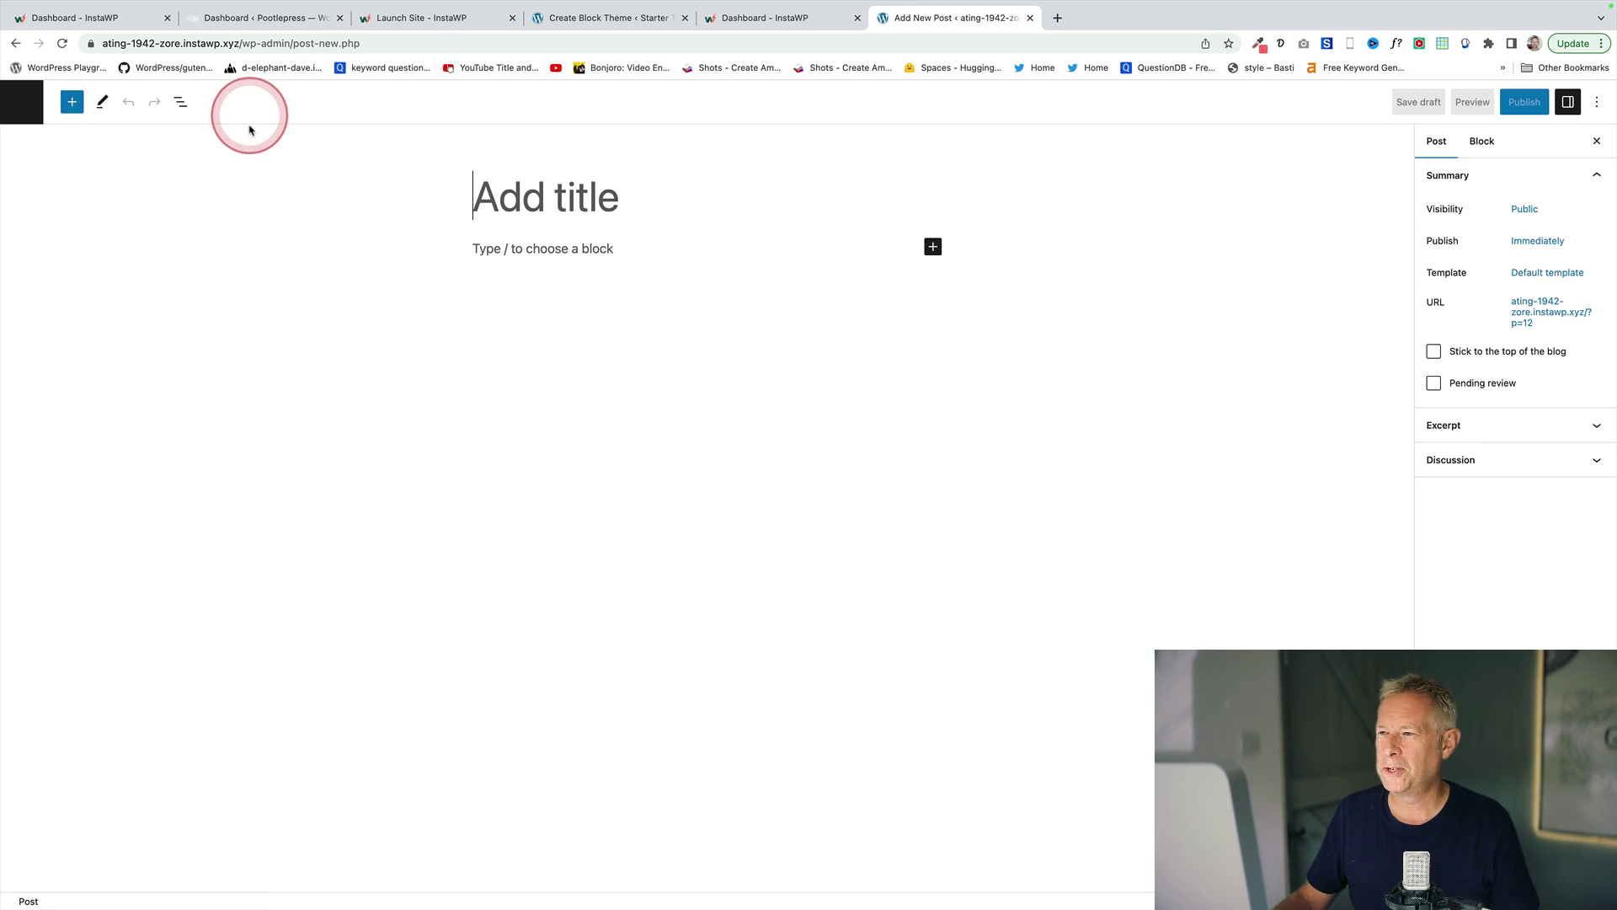